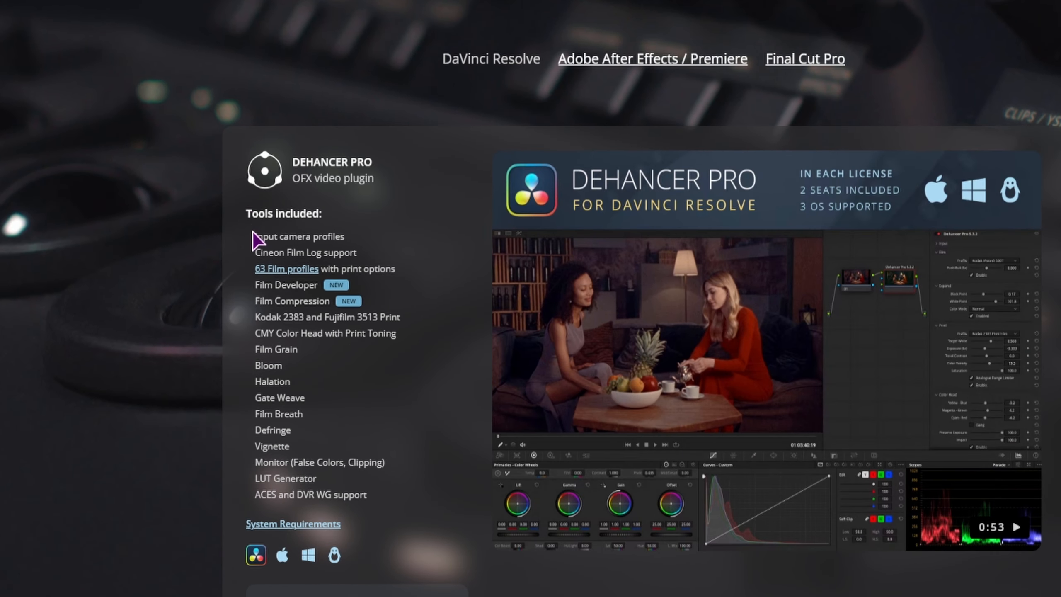
# Step: Examine the tools included in Dehancer Pro and the contents and prices of the other Dehancer OFX plugins
pyautogui.moveTo(326, 217); pyautogui.dragTo(344, 274)
pyautogui.moveTo(282, 332); pyautogui.dragTo(380, 504)
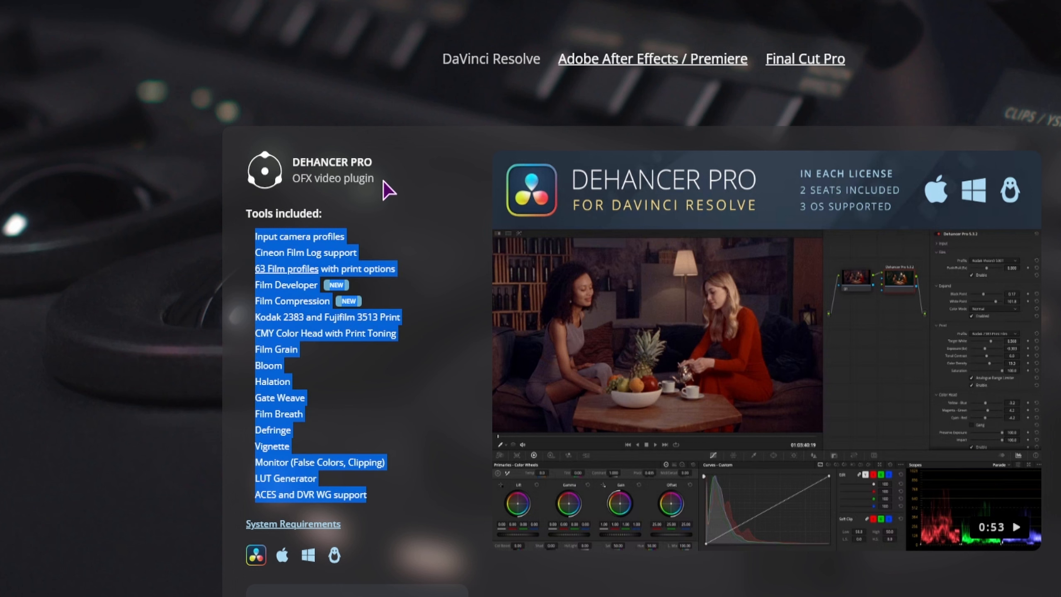
pyautogui.click(364, 160)
pyautogui.tripleClick(364, 160)
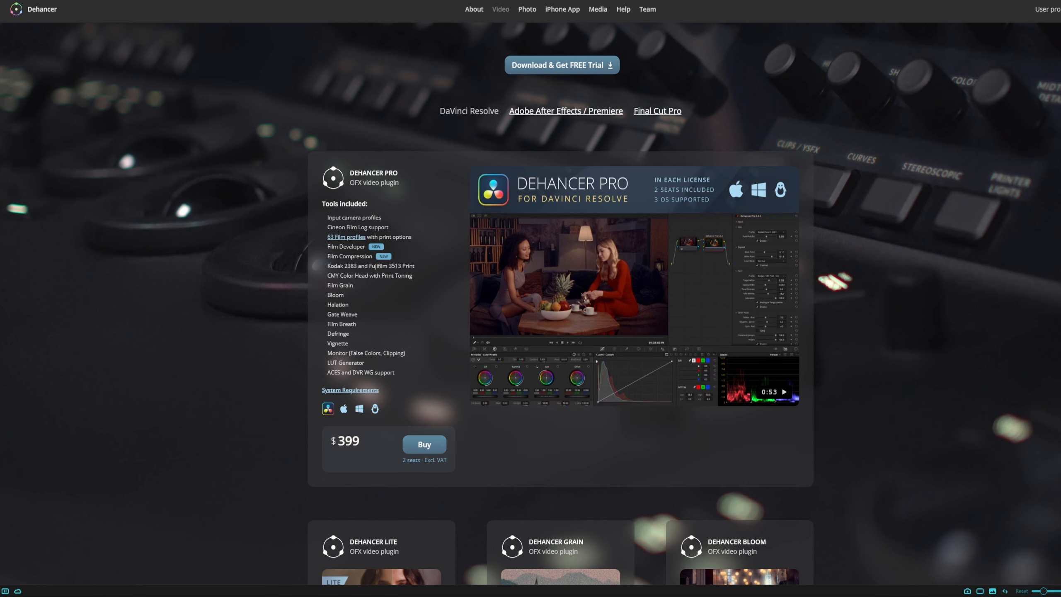
pyautogui.scroll(-10, 561, 304)
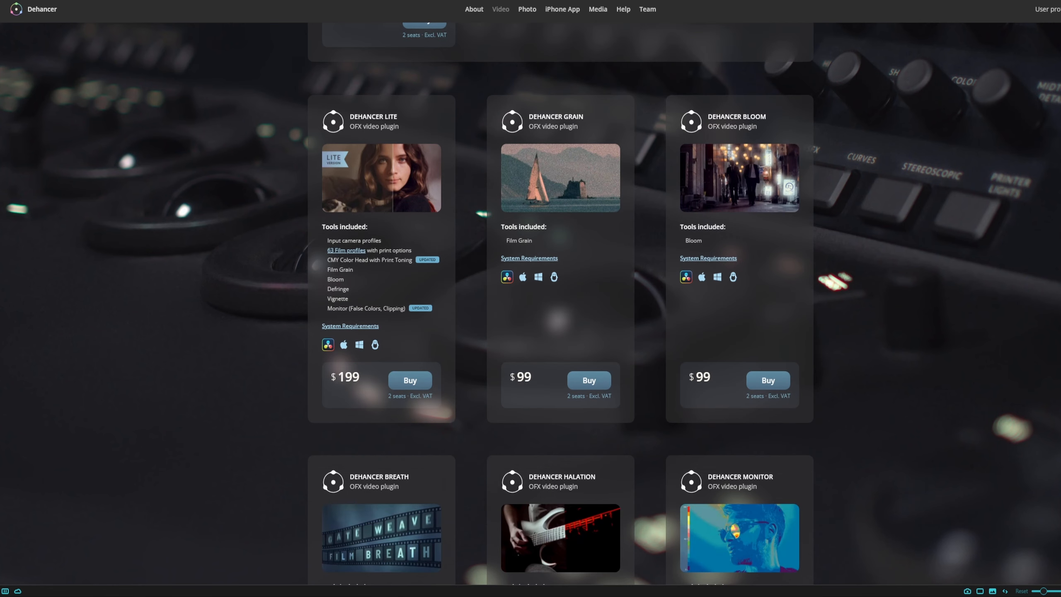
pyautogui.scroll(-7, 561, 303)
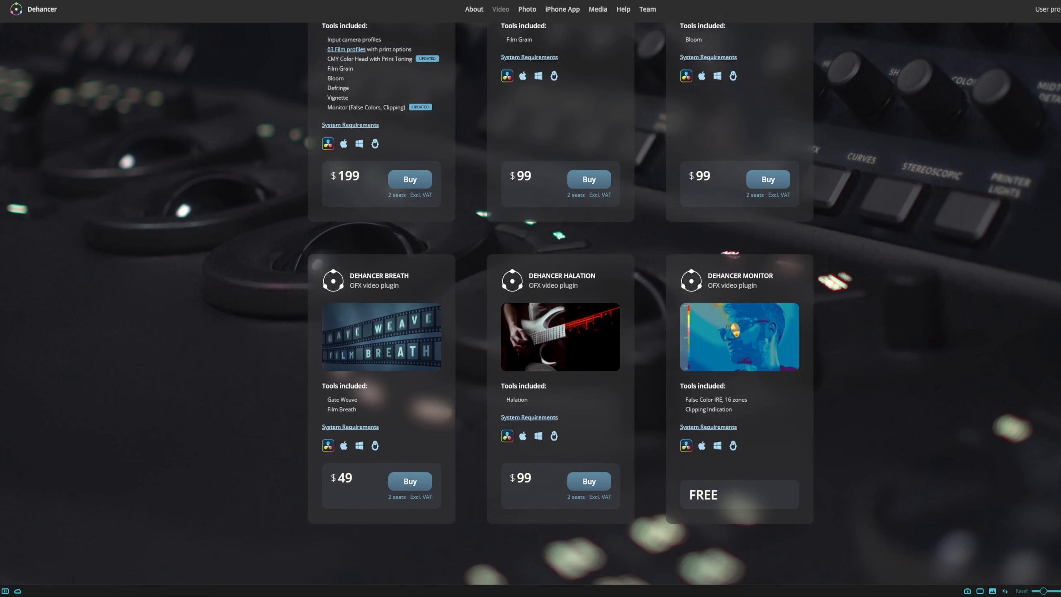
pyautogui.scroll(17, 561, 303)
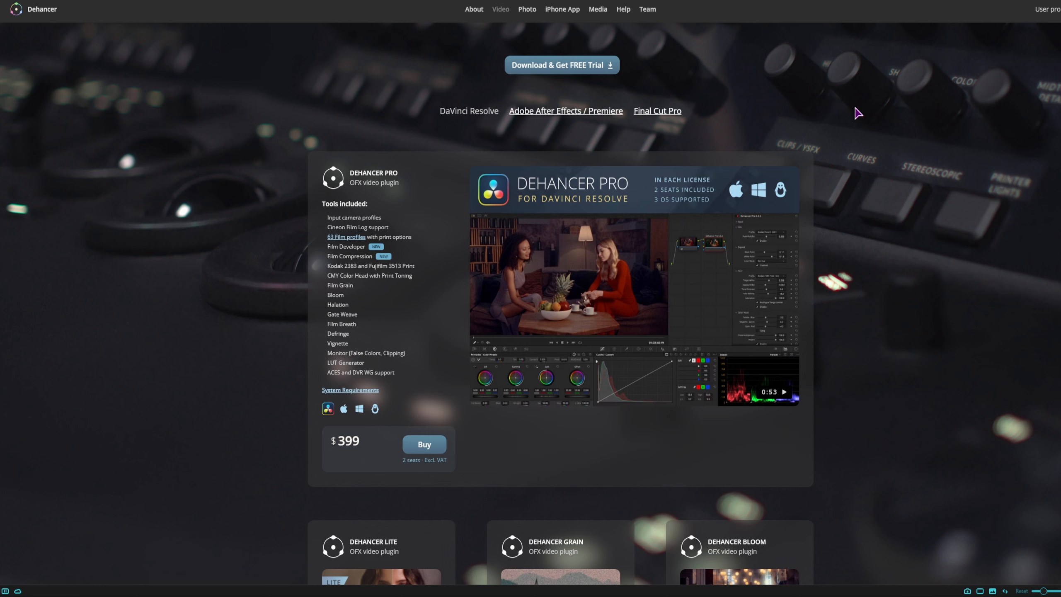
# Step: Open the site's Help section and view its Manuals and F.A.Q. pages
pyautogui.click(623, 10)
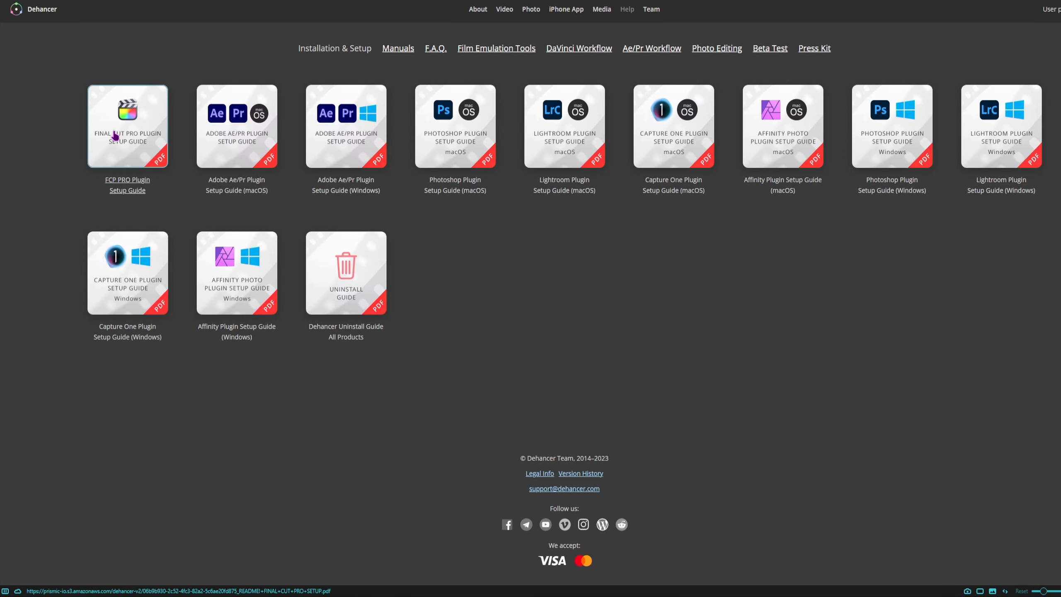
pyautogui.click(398, 49)
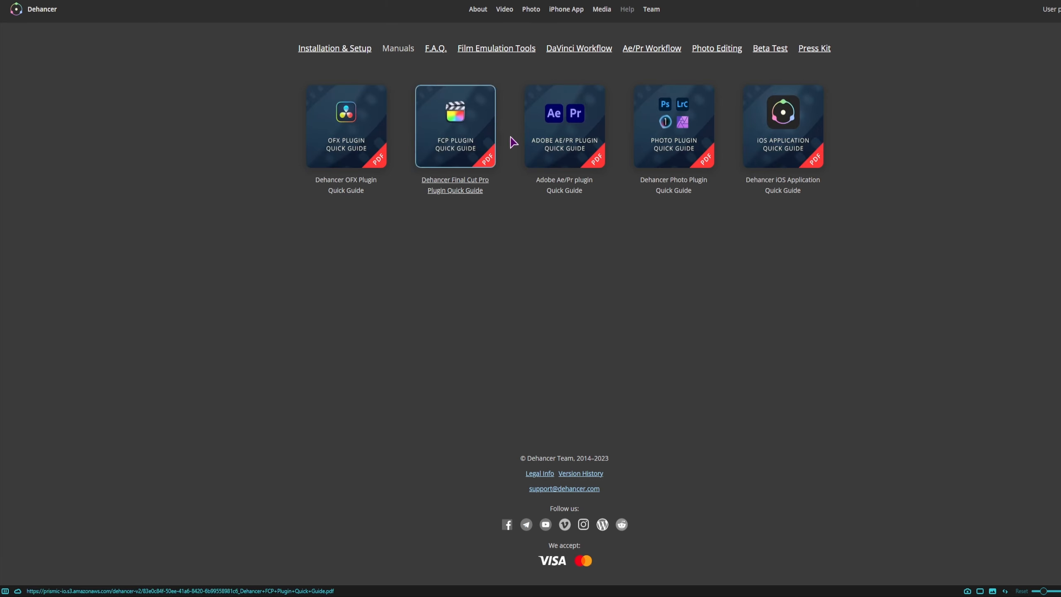
pyautogui.click(435, 48)
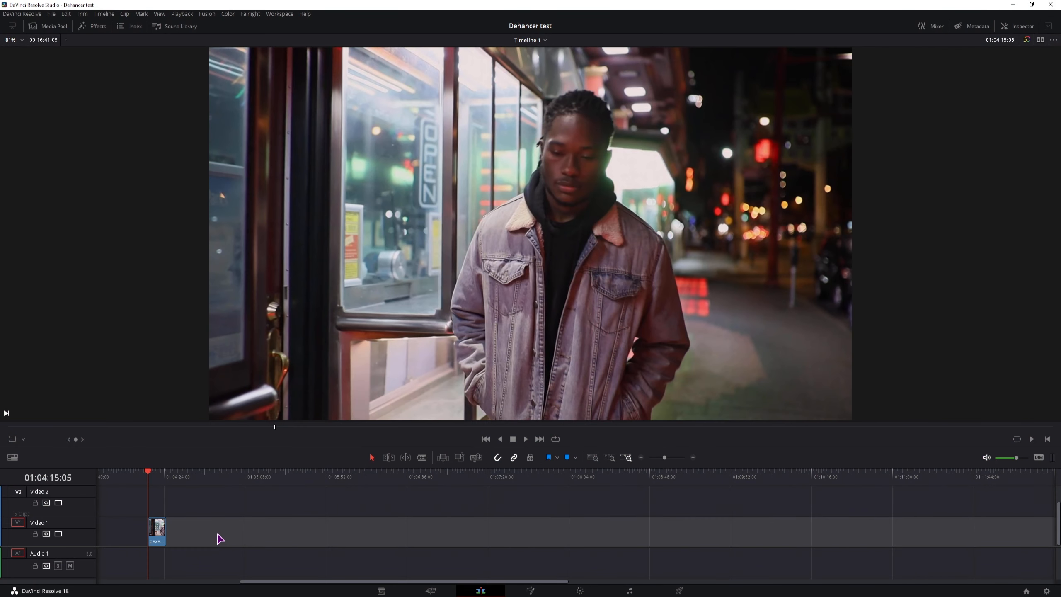
# Step: In DaVinci Resolve, search the Open FX effects for "dehancer" and apply Dehancer Pro 6.2.0 to the clip on Video 1
pyautogui.click(155, 529)
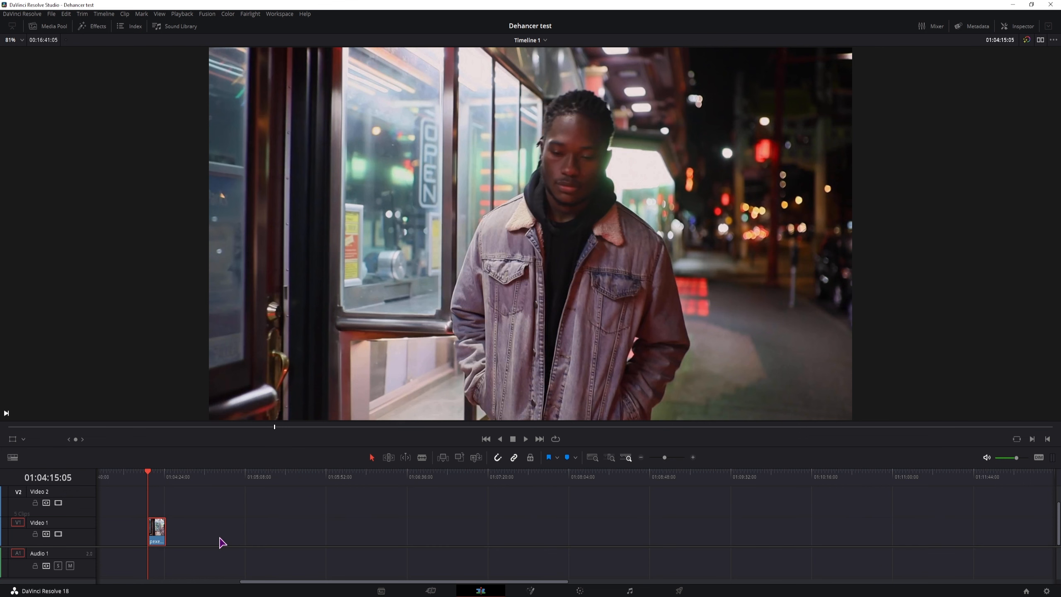
pyautogui.click(97, 27)
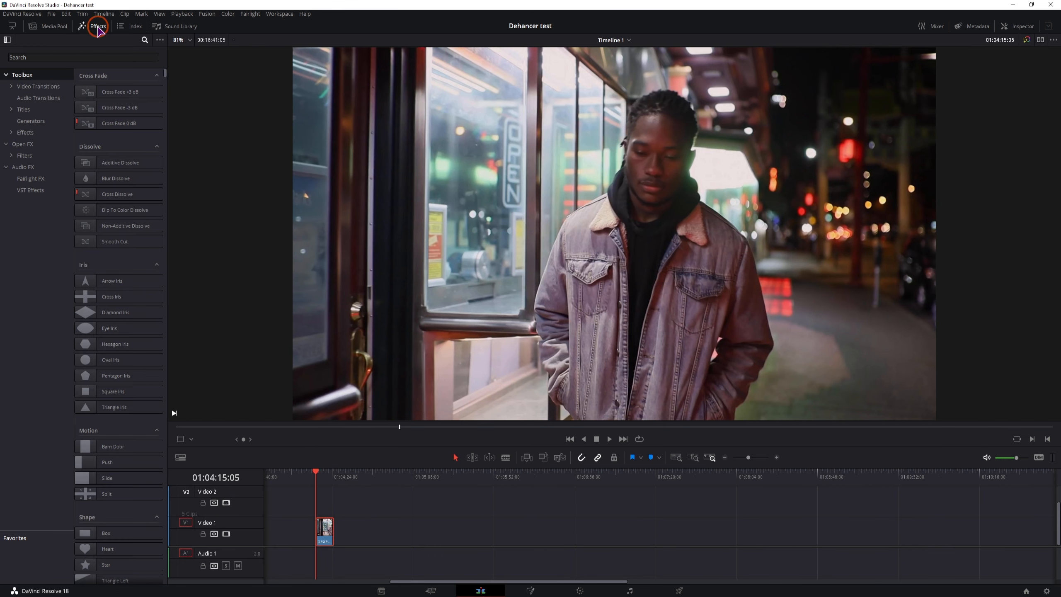
pyautogui.click(126, 57)
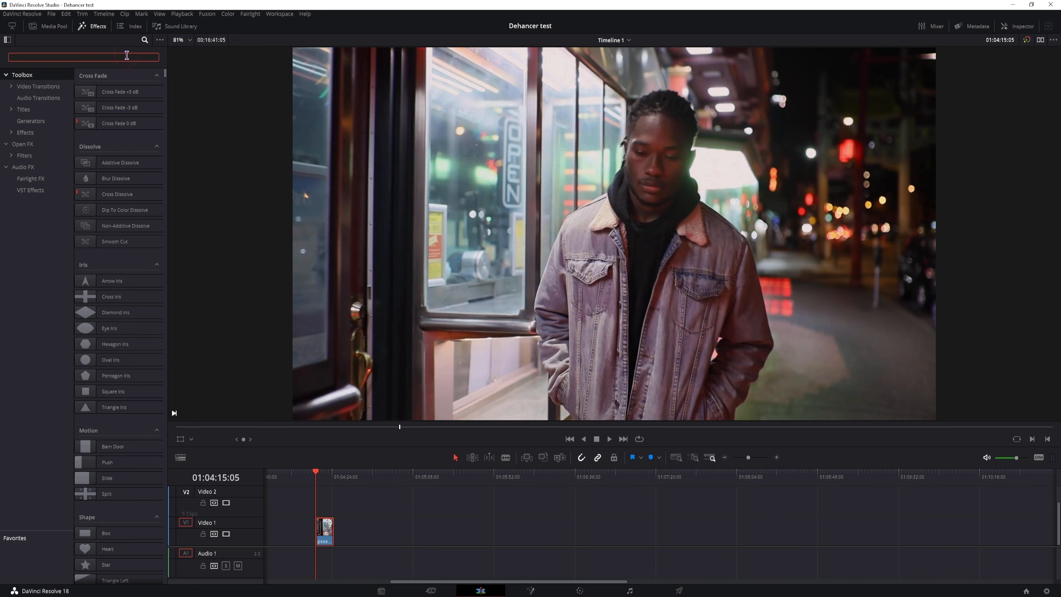
pyautogui.write('dehancer')
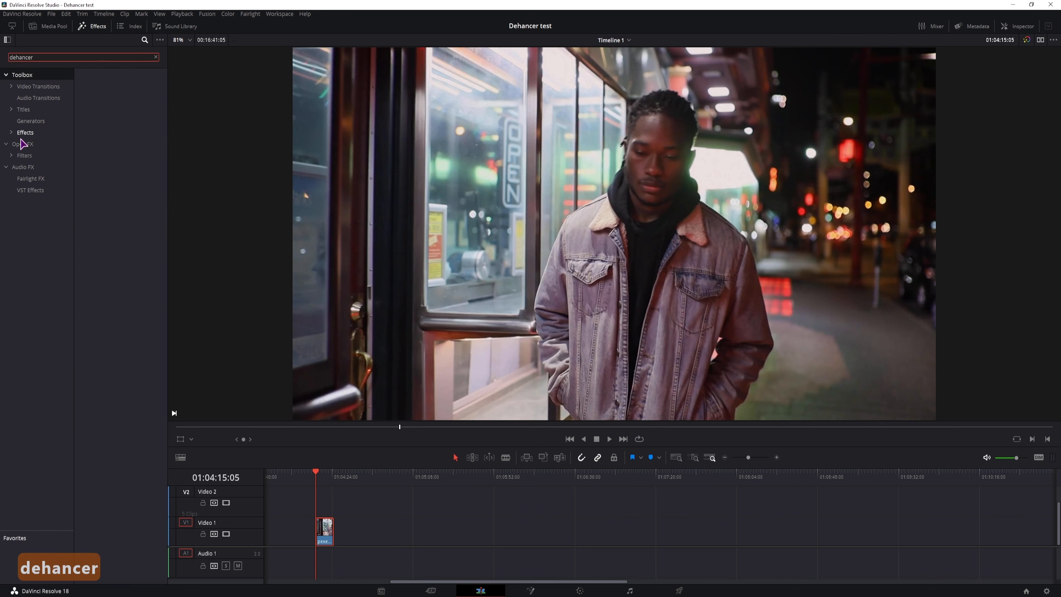
pyautogui.click(23, 146)
pyautogui.moveTo(113, 91); pyautogui.dragTo(322, 538)
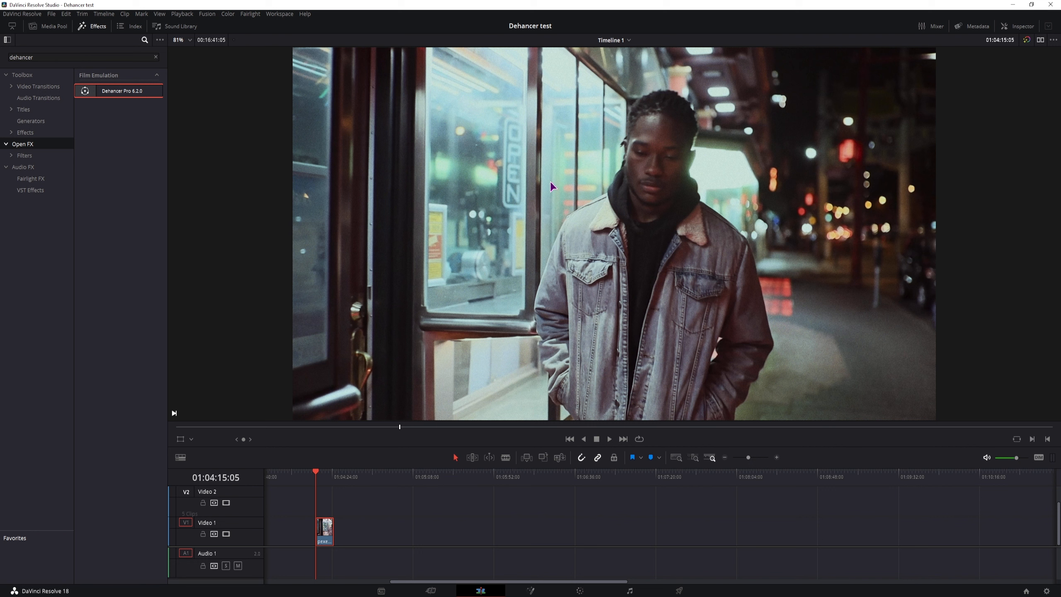
# Step: Show the clip's Dehancer Pro effect settings and look through all its parameter groups down to Options
pyautogui.click(1022, 27)
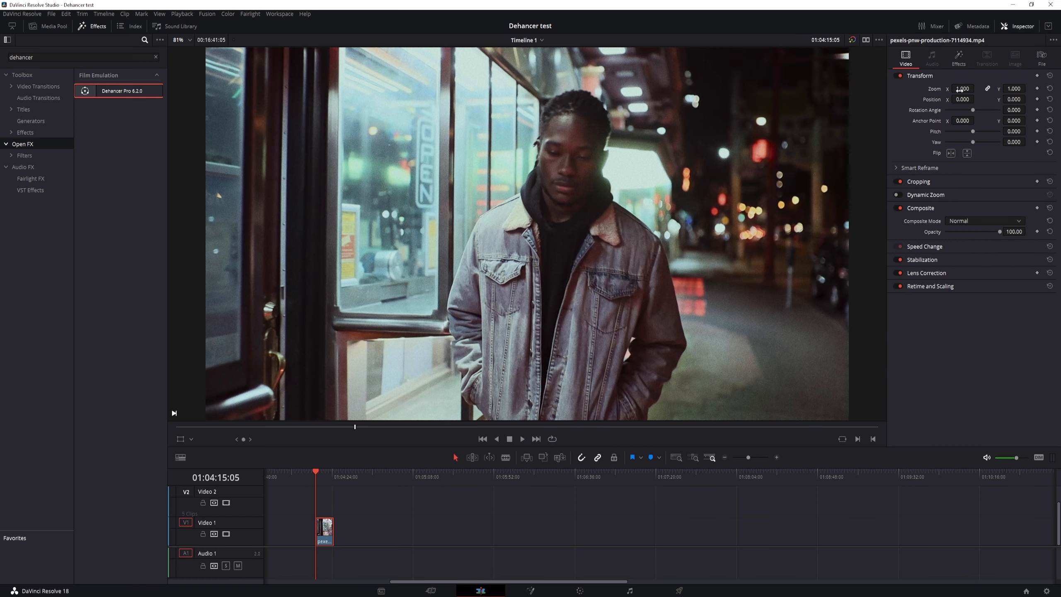
pyautogui.click(959, 62)
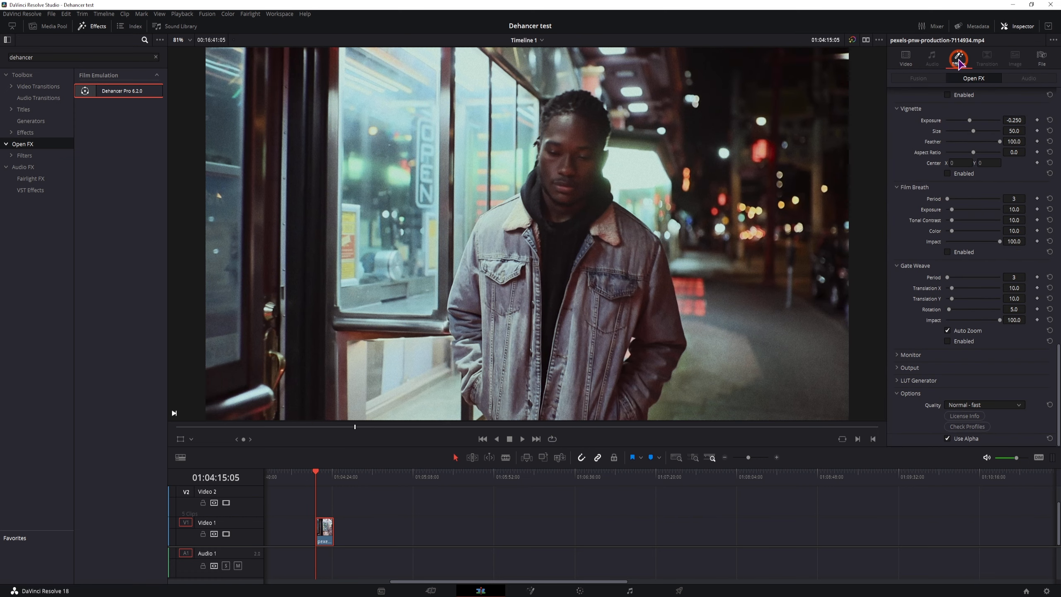
pyautogui.scroll(-20, 970, 202)
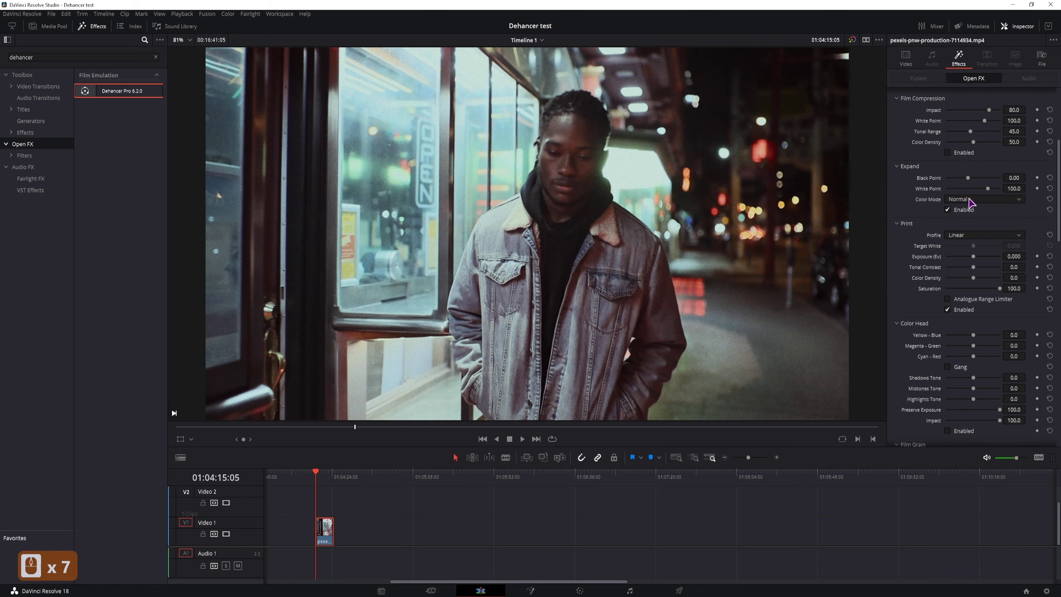
pyautogui.scroll(-13, 970, 203)
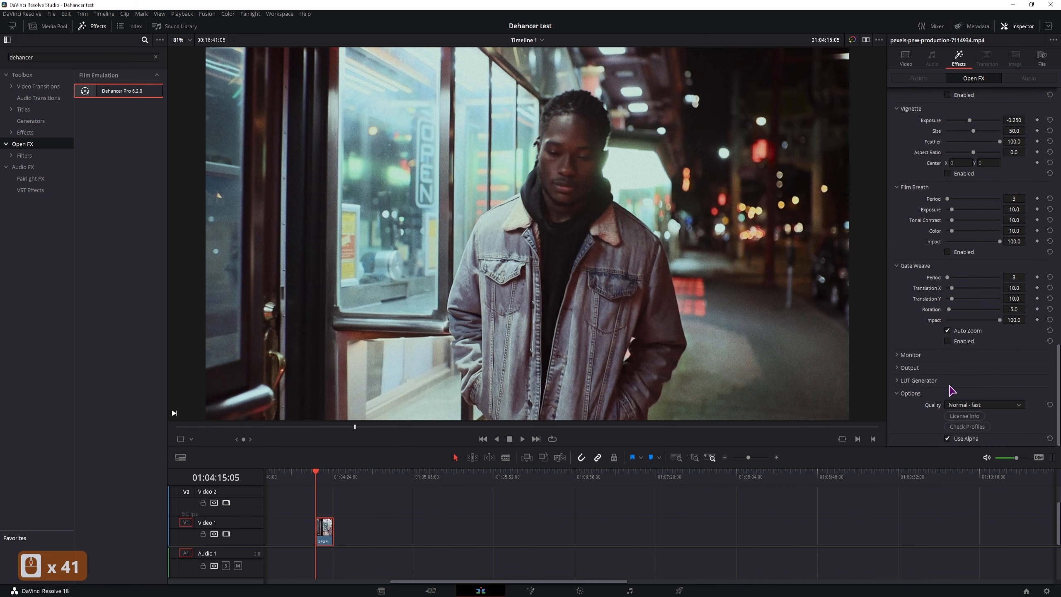
# Step: View the plugin's license info, close it, and run the check for profiles
pyautogui.click(968, 416)
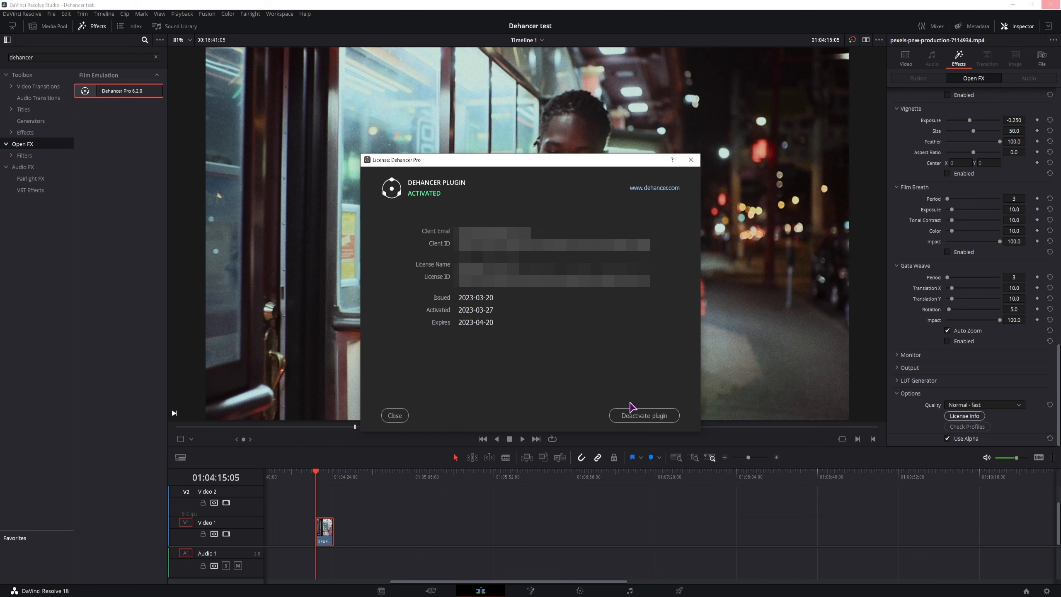
pyautogui.click(690, 160)
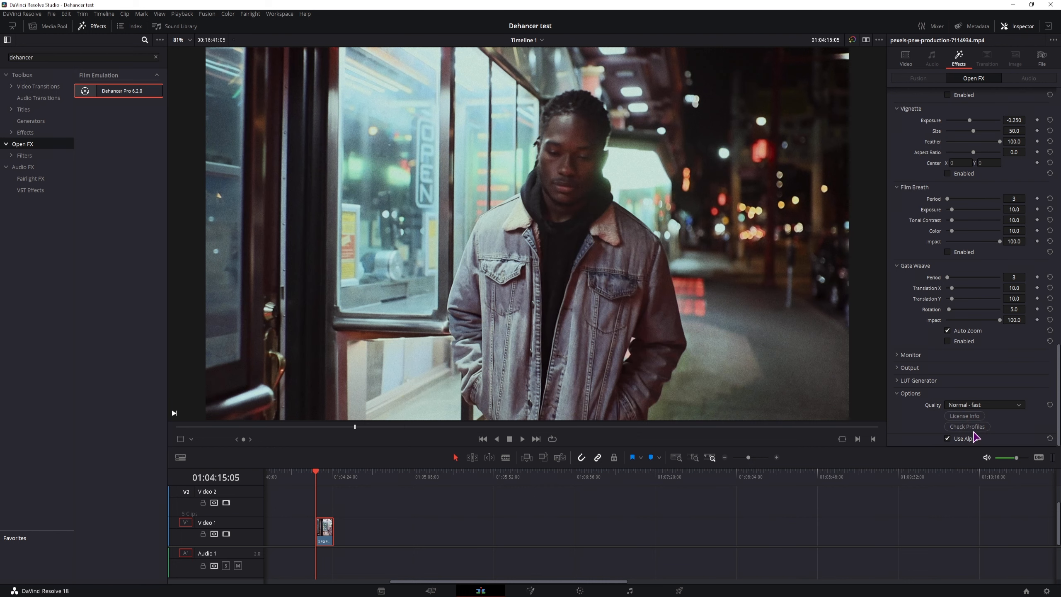
pyautogui.click(971, 427)
# Step: Bypass the Dehancer Pro effect on the clip to compare the footage without it
pyautogui.click(900, 96)
pyautogui.click(898, 94)
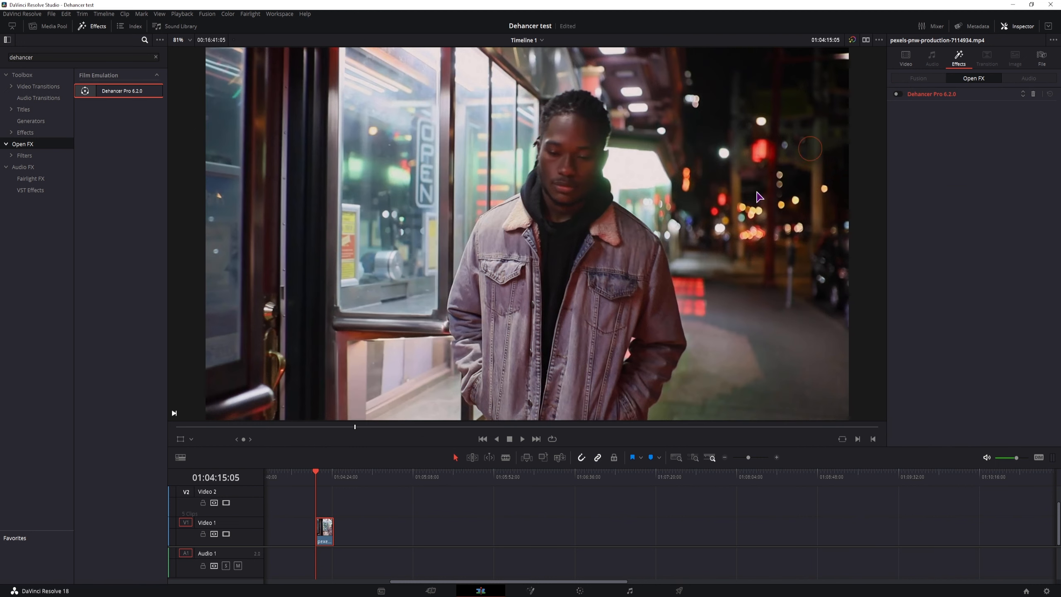
# Step: On the Color page, add a serial node at the end of the node chain and place it below the third node
pyautogui.click(580, 590)
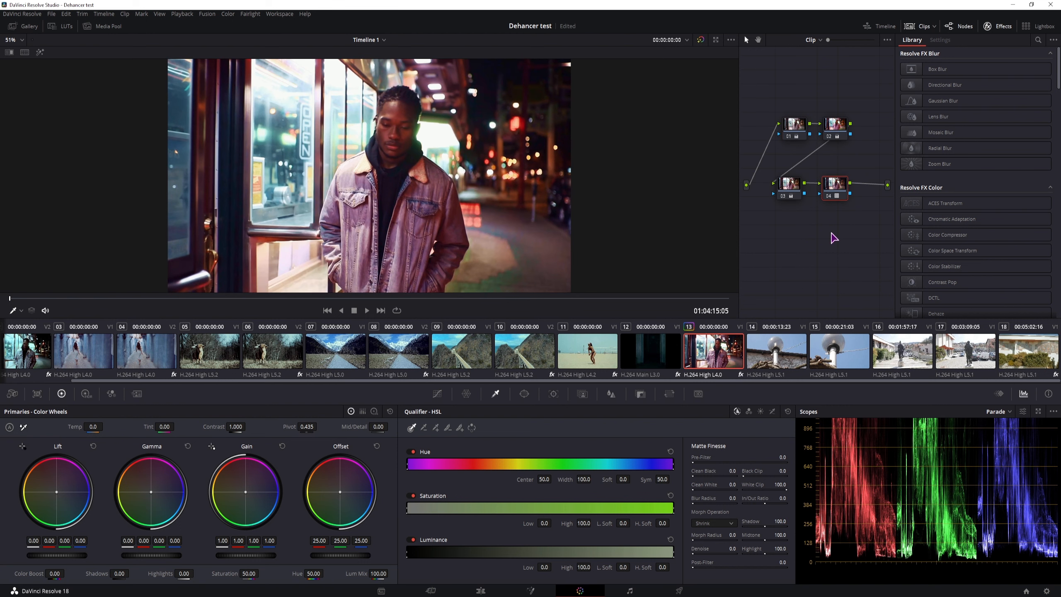
pyautogui.hotkey('alt', 's')
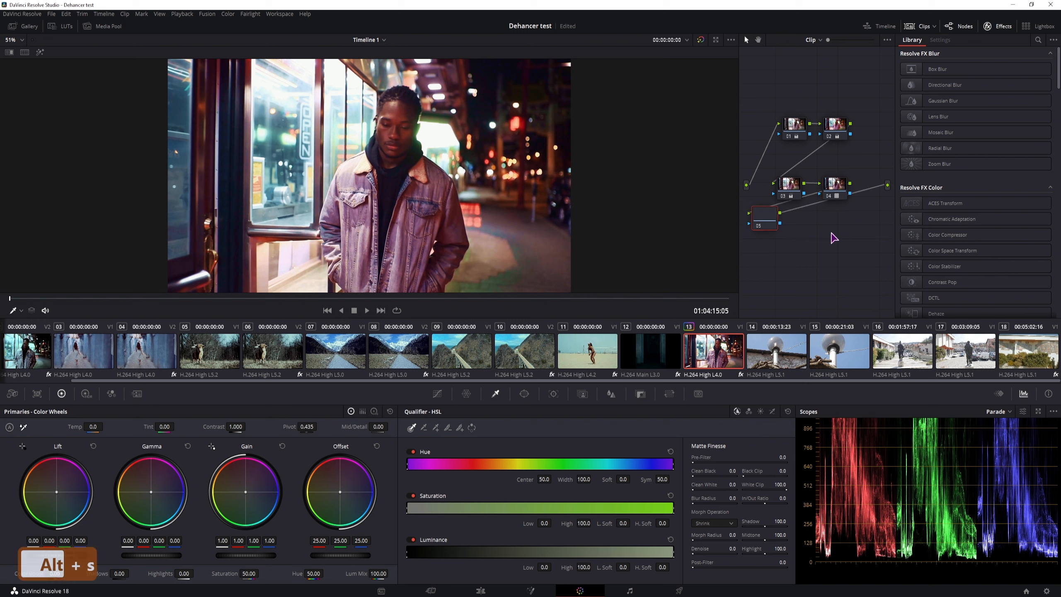
pyautogui.moveTo(763, 230); pyautogui.dragTo(777, 259)
# Step: Search the effects library for Dehancer and apply the plugin to the new serial node
pyautogui.click(998, 26)
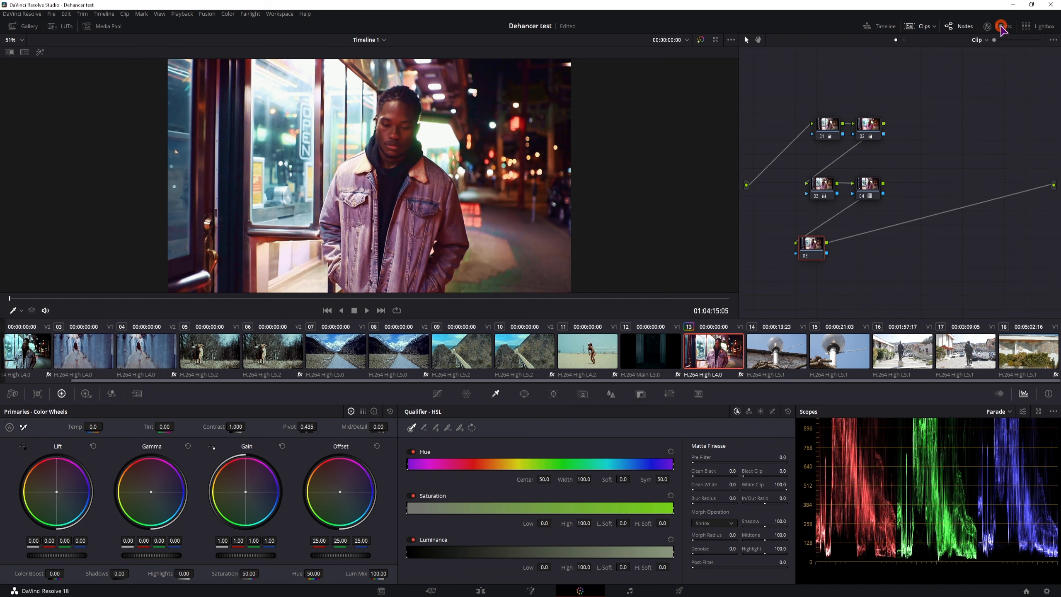
pyautogui.click(998, 26)
pyautogui.click(1038, 41)
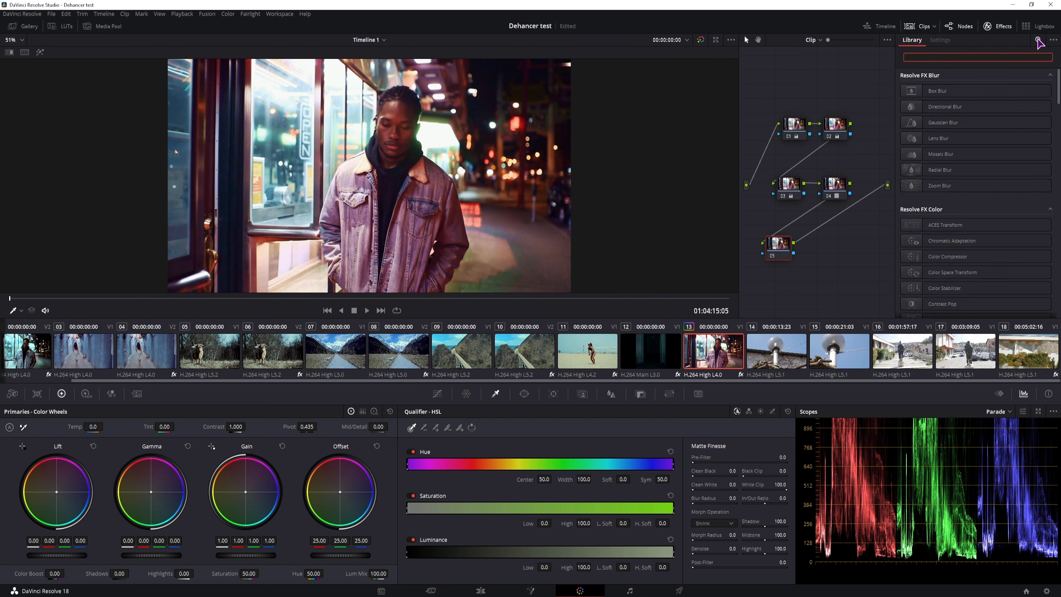
pyautogui.write('dehance')
pyautogui.moveTo(961, 93); pyautogui.dragTo(784, 249)
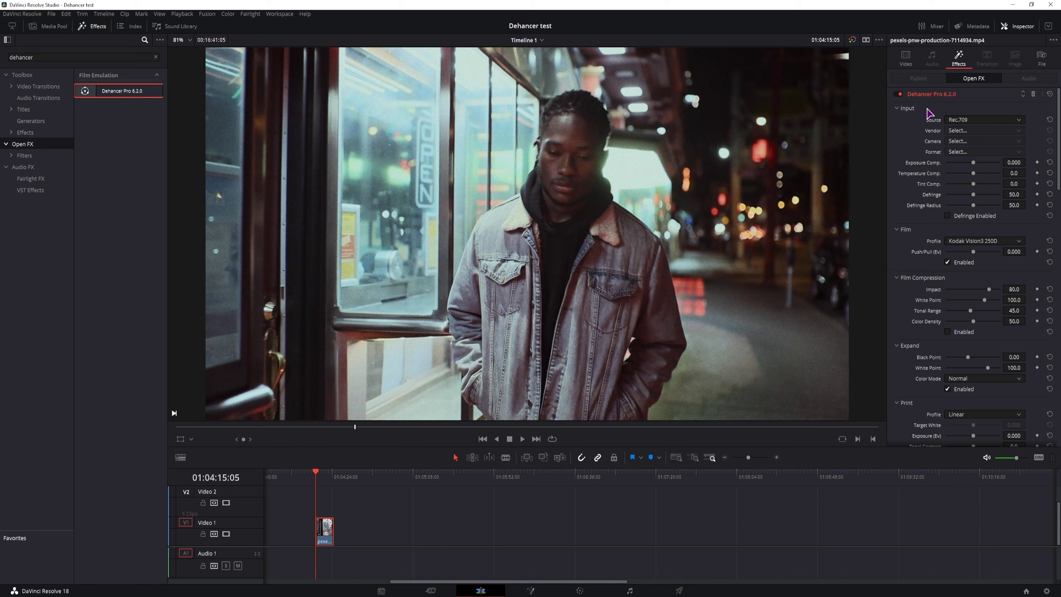
# Step: Examine the effect's input source options and the project's color science and timeline color space options
pyautogui.click(1008, 120)
pyautogui.click(1020, 121)
pyautogui.click(1048, 591)
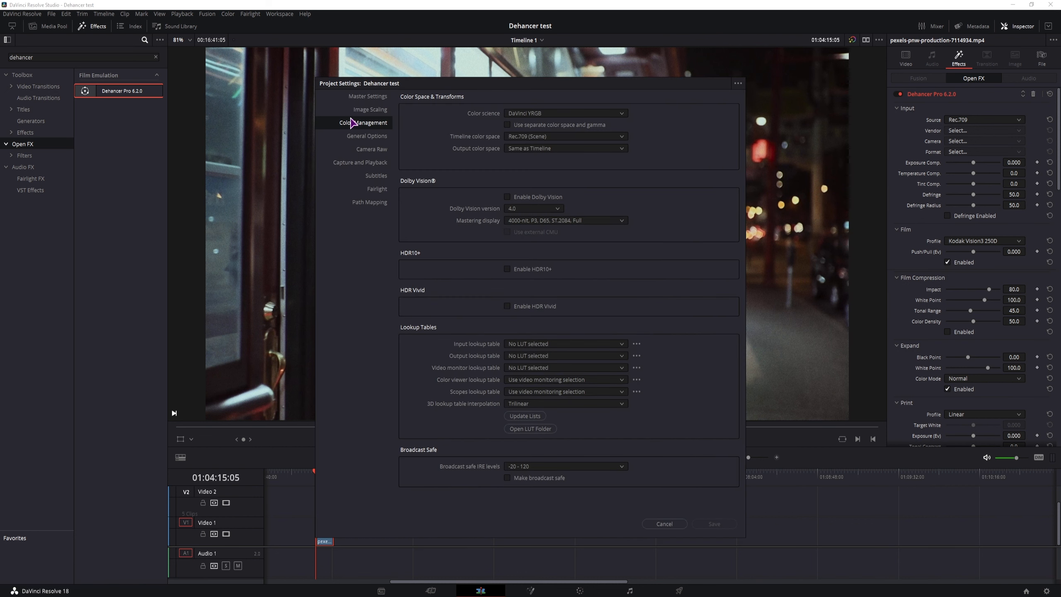
pyautogui.click(555, 113)
pyautogui.click(555, 113)
pyautogui.click(504, 139)
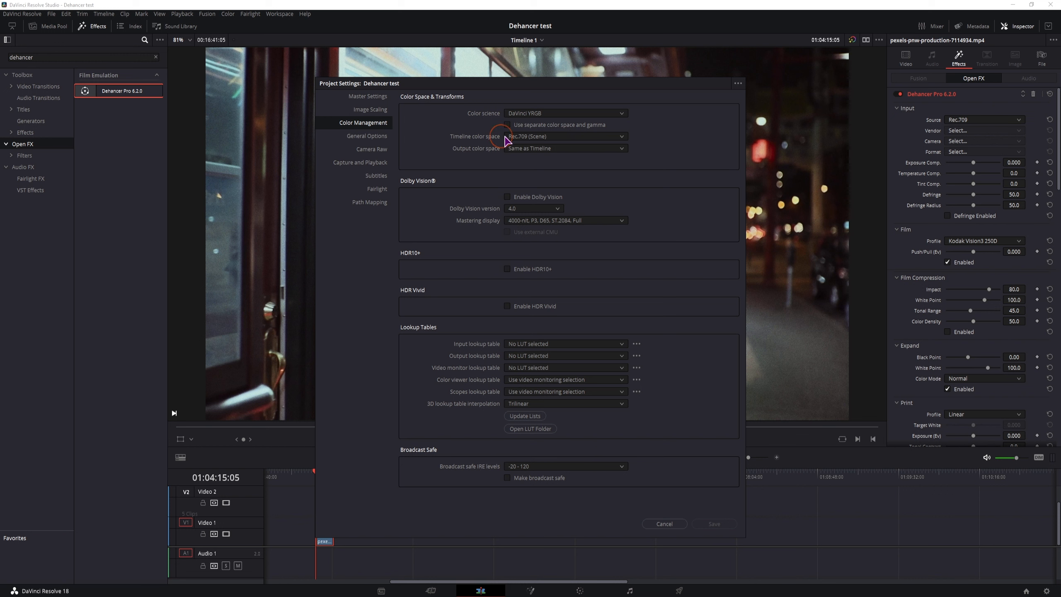
pyautogui.click(568, 135)
pyautogui.click(626, 198)
pyautogui.moveTo(626, 199)
pyautogui.mouseDown()
pyautogui.moveTo(629, 235)
pyautogui.moveTo(623, 187)
pyautogui.mouseUp()
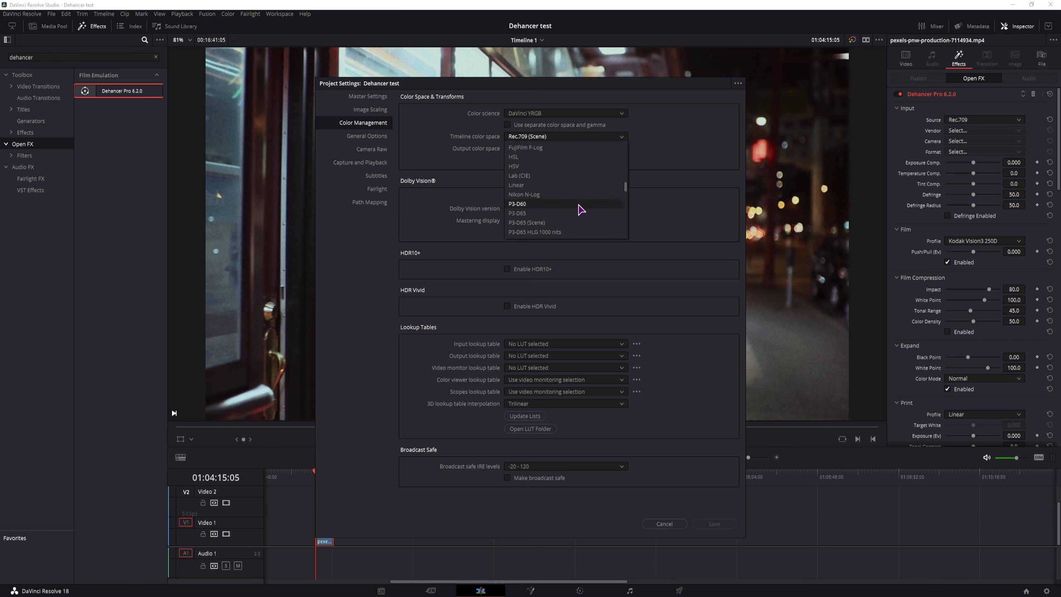
pyautogui.press('Escape')
pyautogui.press('Escape')
# Step: Try the Choose Camera input source with Panasonic as the vendor, and return the source to Rec.709
pyautogui.click(983, 120)
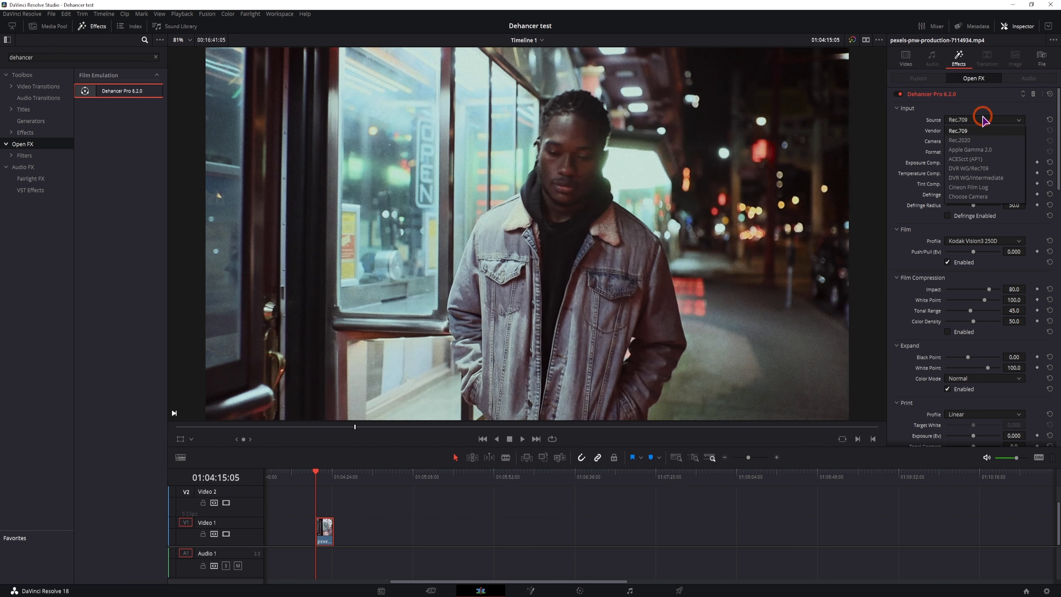
pyautogui.click(968, 197)
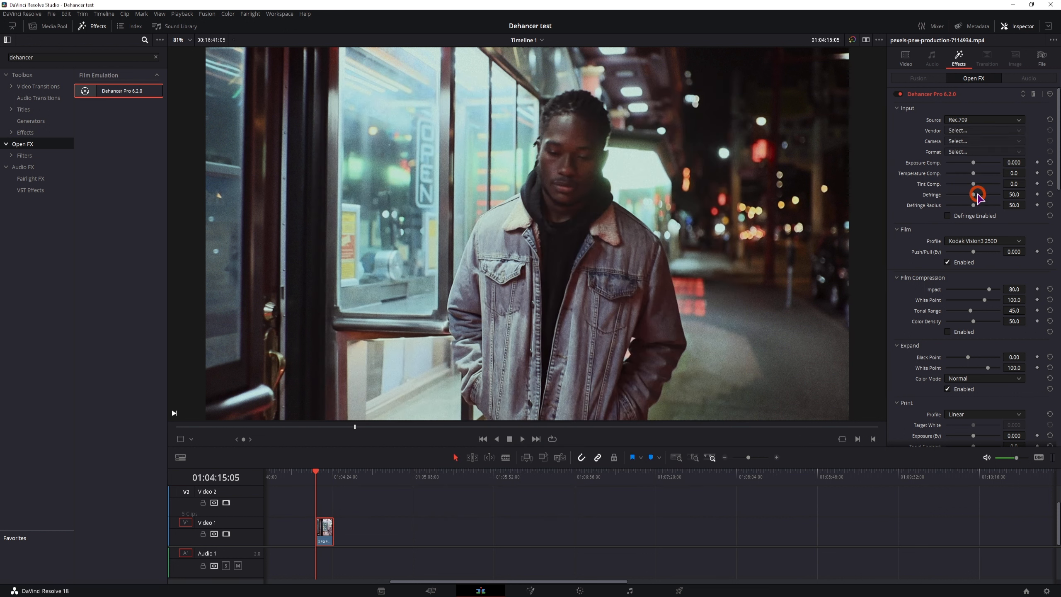
pyautogui.click(984, 131)
pyautogui.moveTo(1023, 187); pyautogui.dragTo(1024, 205)
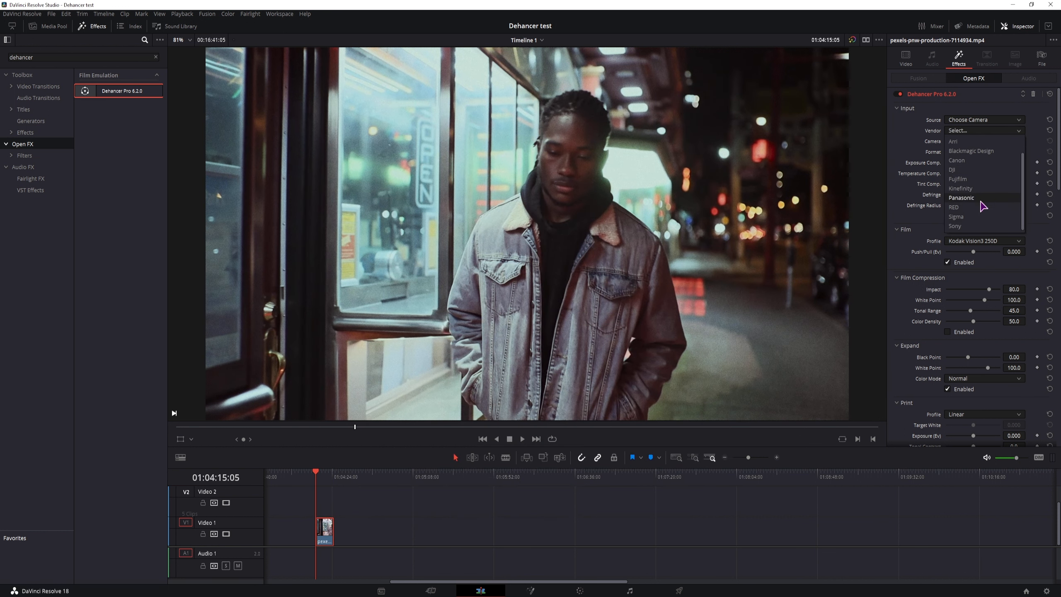
pyautogui.click(961, 198)
pyautogui.click(977, 141)
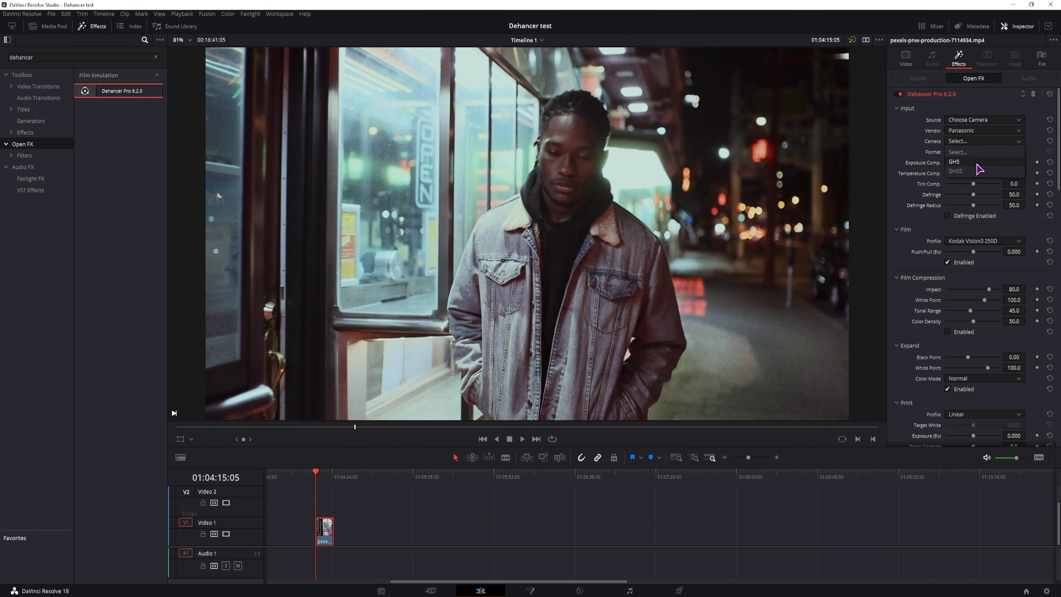
pyautogui.click(977, 120)
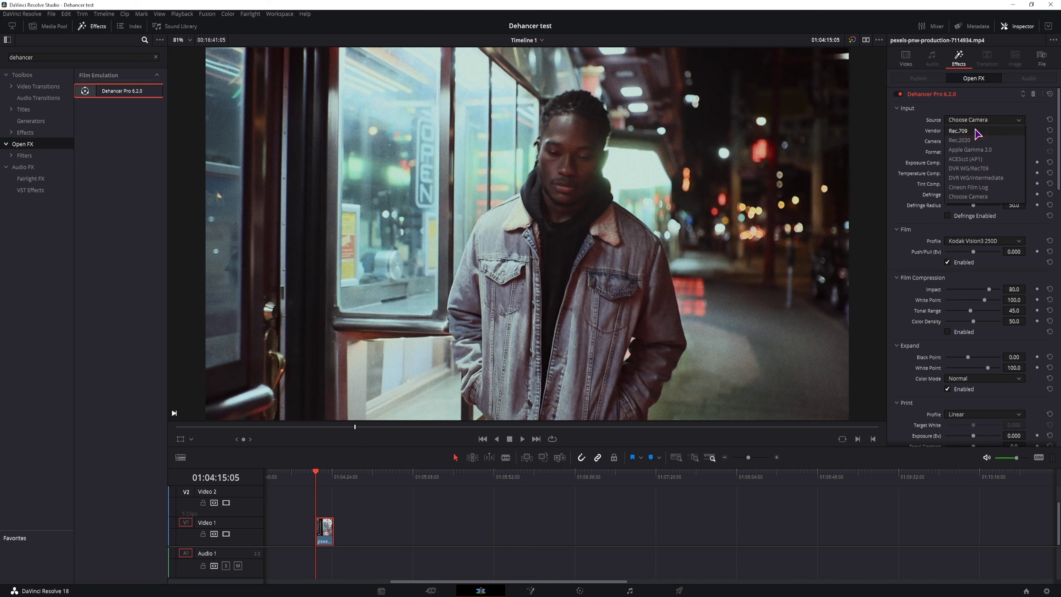
pyautogui.click(977, 131)
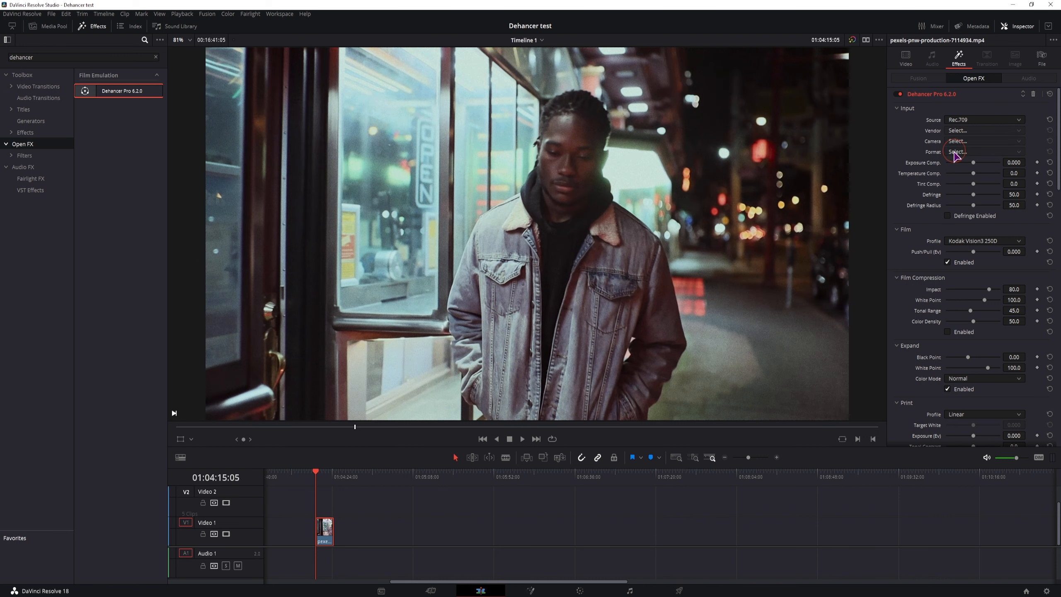
# Step: Try out the effect's exposure, temperature and tint compensation, and reset all three to their defaults
pyautogui.moveTo(973, 163); pyautogui.dragTo(989, 189)
pyautogui.doubleClick(916, 162)
pyautogui.doubleClick(934, 176)
pyautogui.doubleClick(929, 184)
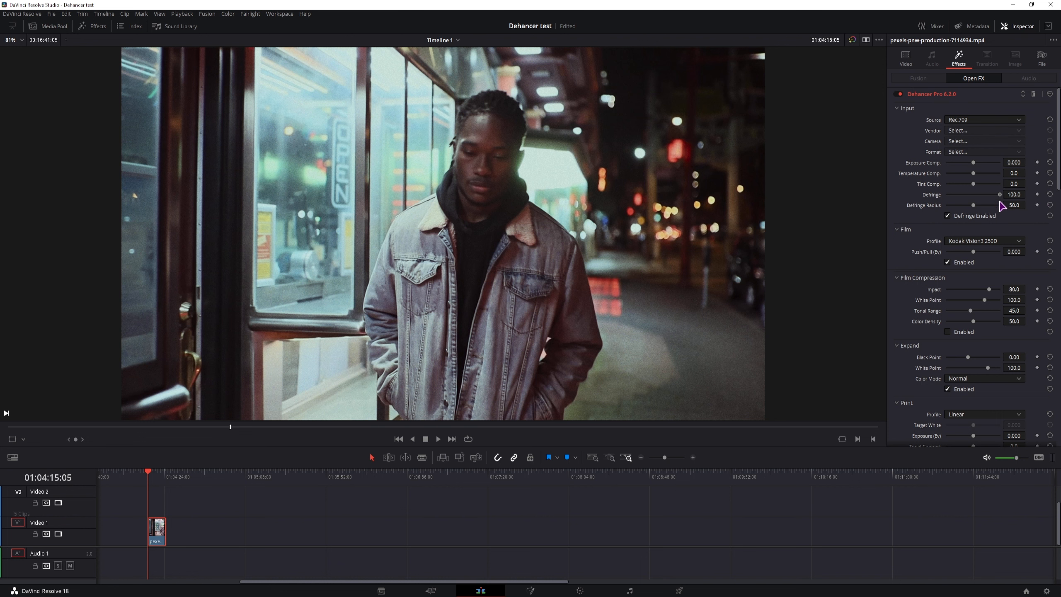
# Step: Try out the defringe amount, reset it to its default and disable defringing
pyautogui.moveTo(1000, 195); pyautogui.dragTo(976, 196)
pyautogui.doubleClick(937, 194)
pyautogui.click(946, 216)
# Step: Try the Agfa Scala 200x film profile on the clip
pyautogui.click(1005, 242)
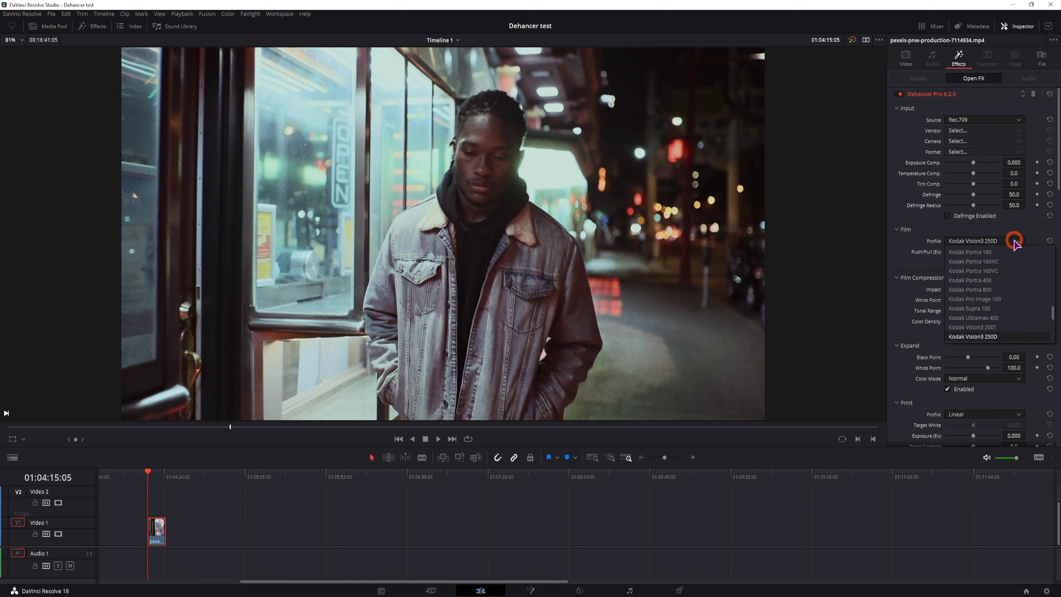
pyautogui.click(1053, 315)
pyautogui.moveTo(1053, 315); pyautogui.dragTo(1052, 250)
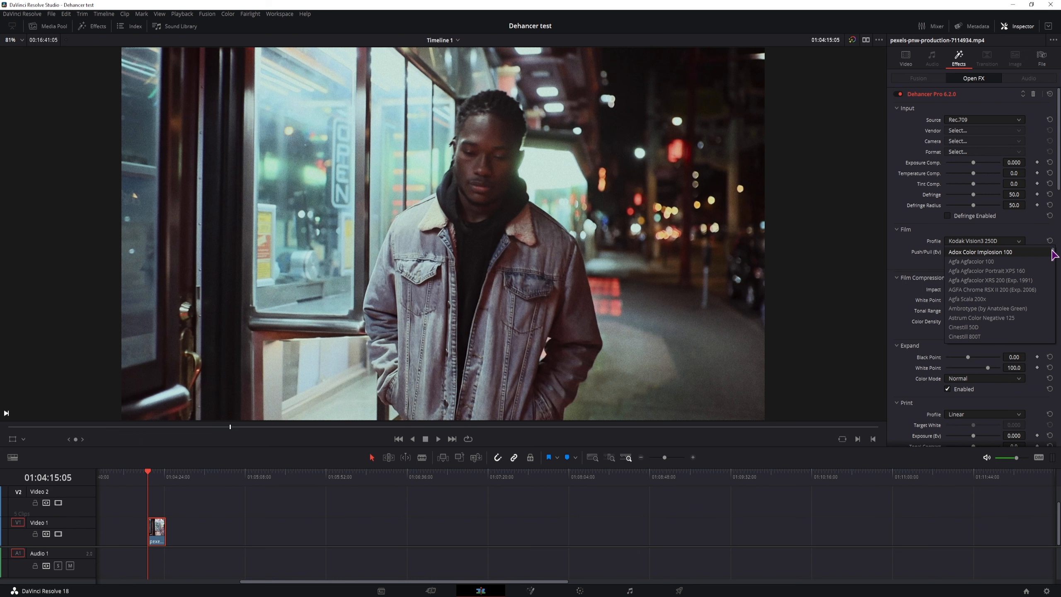
pyautogui.click(967, 299)
# Step: Choose a Lomochrome XR 100-400 film profile and set its Push/Pull to about 0.2 Ev
pyautogui.click(998, 241)
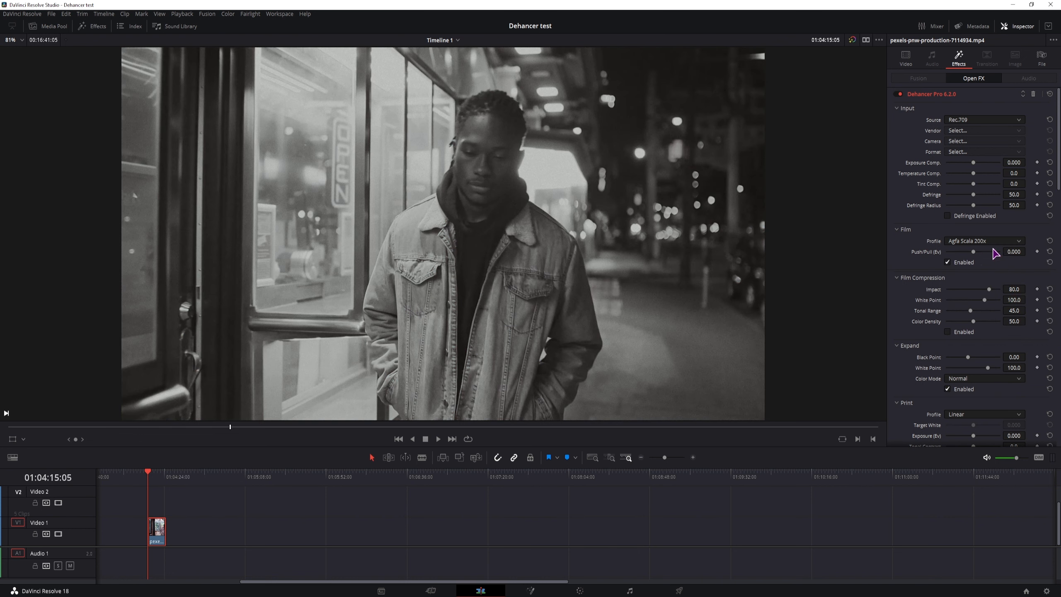
pyautogui.moveTo(1053, 256); pyautogui.dragTo(1053, 282)
pyautogui.click(1006, 291)
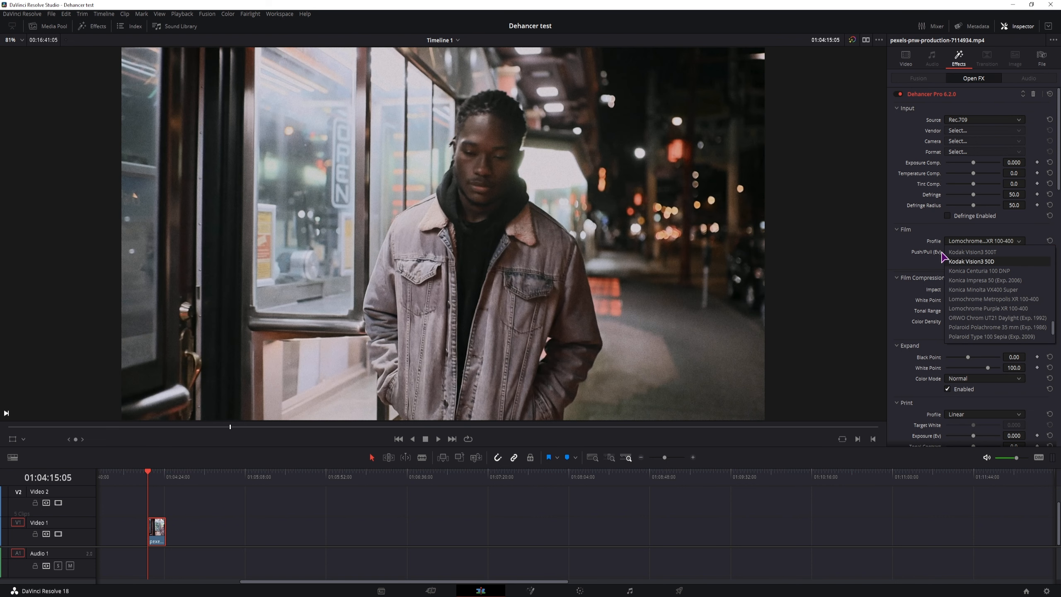
pyautogui.click(905, 243)
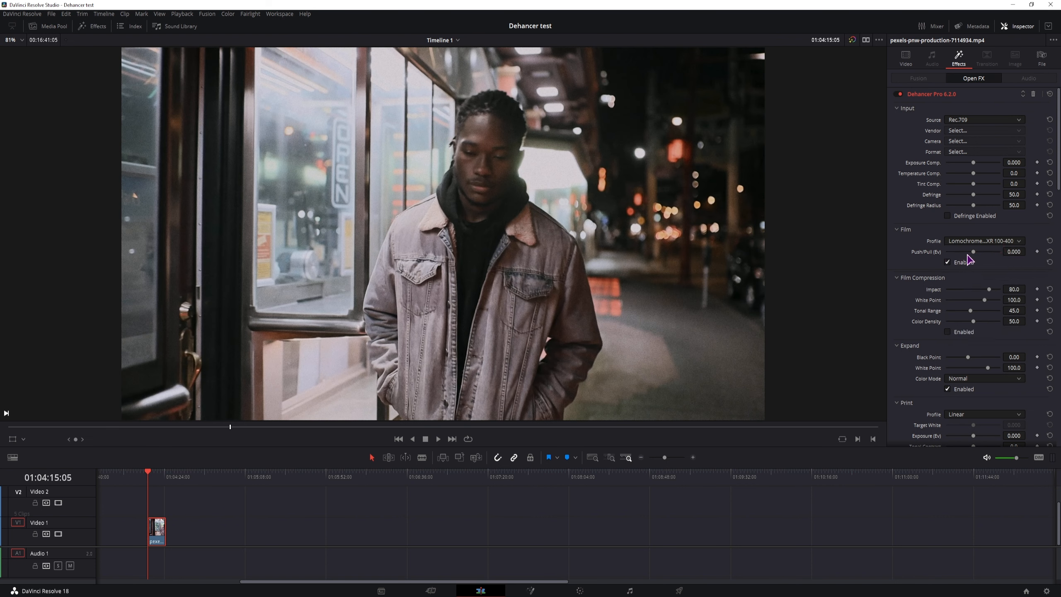
pyautogui.moveTo(973, 251)
pyautogui.mouseDown()
pyautogui.moveTo(1034, 246)
pyautogui.moveTo(925, 247)
pyautogui.moveTo(986, 247)
pyautogui.moveTo(976, 249)
pyautogui.mouseUp()
# Step: Disable the effect's Expand and Print sections
pyautogui.scroll(-3, 910, 305)
pyautogui.scroll(-2, 923, 309)
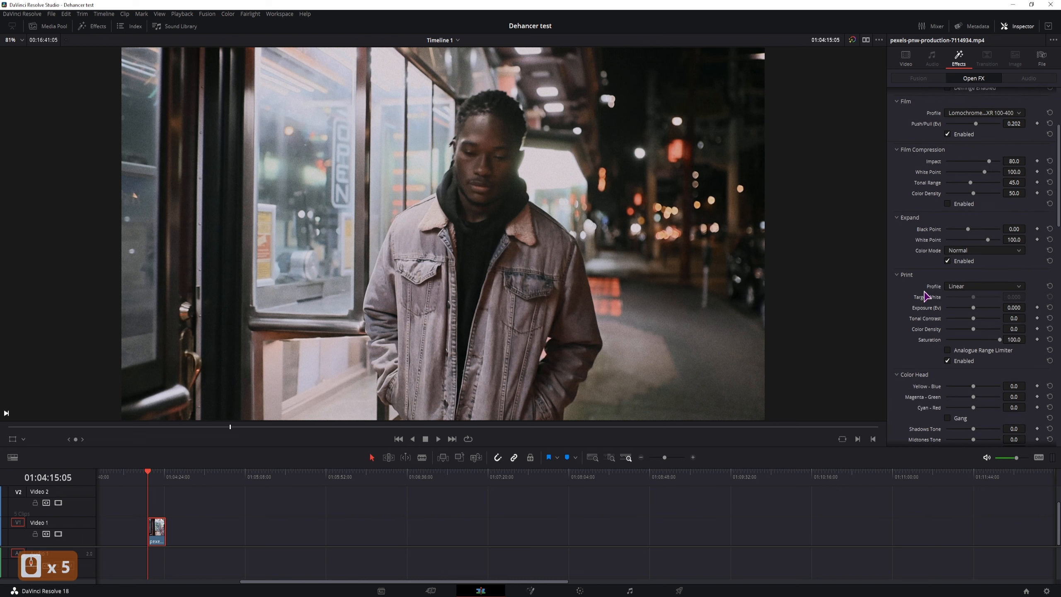
pyautogui.scroll(-3, 927, 305)
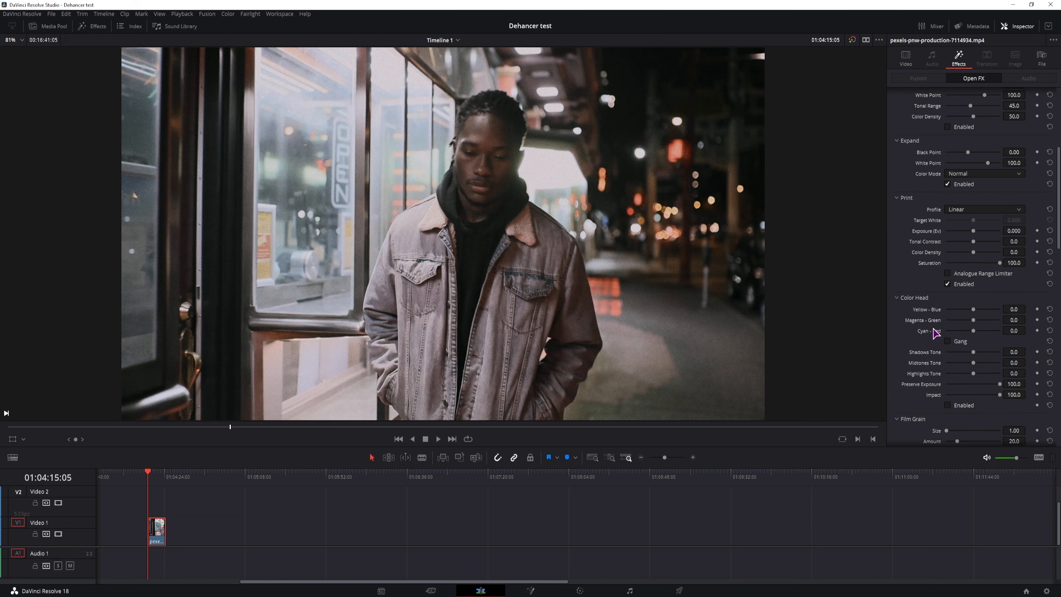
pyautogui.scroll(6, 934, 334)
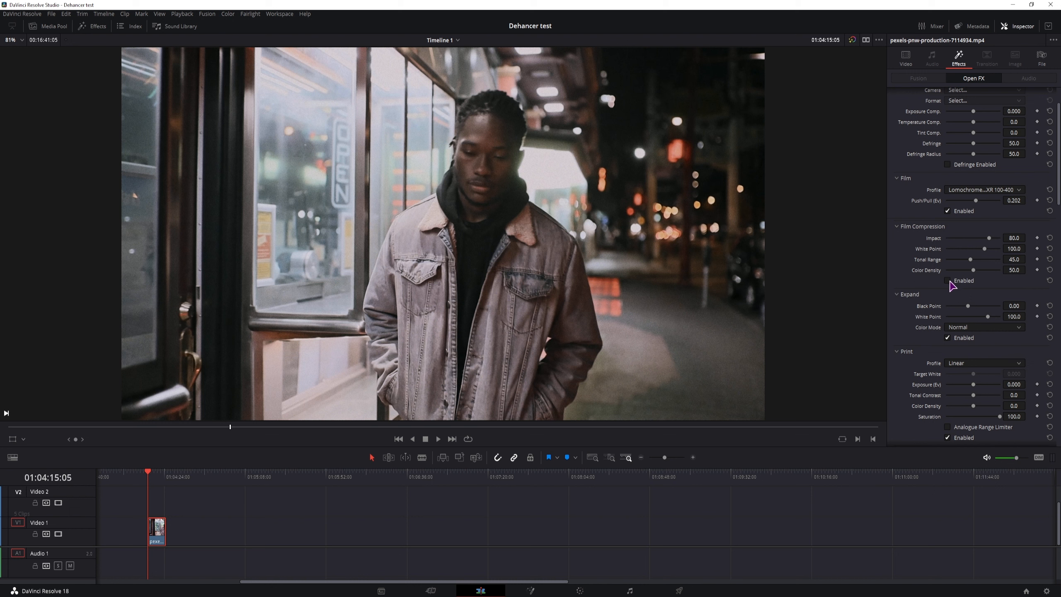
pyautogui.click(949, 282)
pyautogui.click(948, 339)
pyautogui.scroll(-2, 952, 339)
pyautogui.click(948, 387)
# Step: Enable Color Head with Yellow-Blue 5.8, Magenta-Green 2.7 and Cyan-Red -2.7, and compare the picture with it off and on
pyautogui.moveTo(974, 331); pyautogui.dragTo(976, 309)
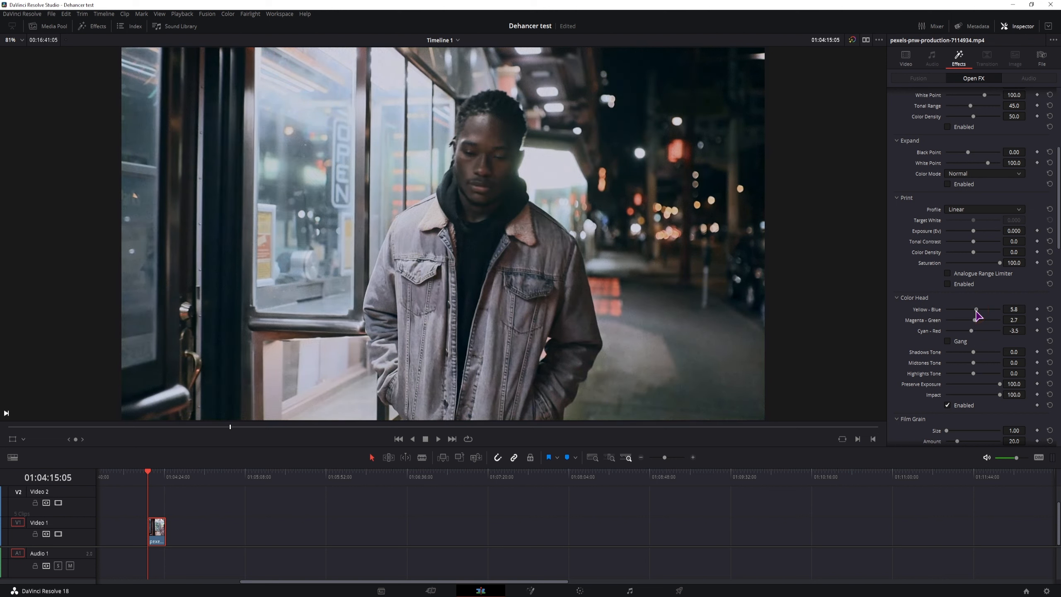
pyautogui.click(947, 405)
pyautogui.click(947, 405)
pyautogui.click(947, 405)
# Step: Reset the film grain size to 1.00, and lower the amount to 3.1 and the shadows, midtones and highlights grain to about 9
pyautogui.scroll(-3, 940, 296)
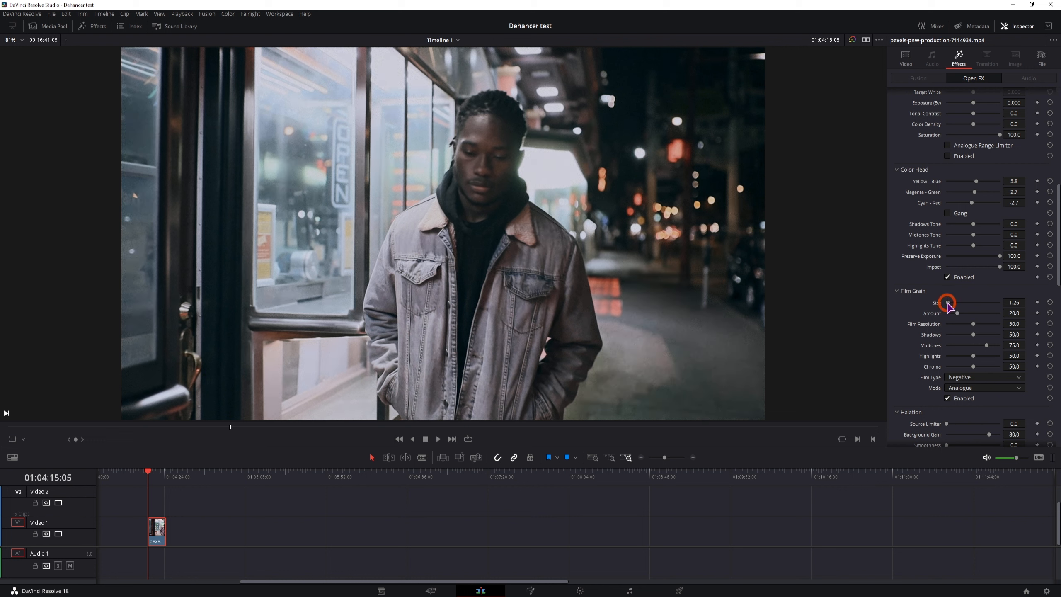
pyautogui.moveTo(947, 302)
pyautogui.mouseDown()
pyautogui.moveTo(1004, 302)
pyautogui.moveTo(957, 325)
pyautogui.moveTo(994, 321)
pyautogui.moveTo(1000, 302)
pyautogui.moveTo(929, 309)
pyautogui.mouseUp()
pyautogui.doubleClick(914, 324)
pyautogui.moveTo(957, 313); pyautogui.dragTo(950, 357)
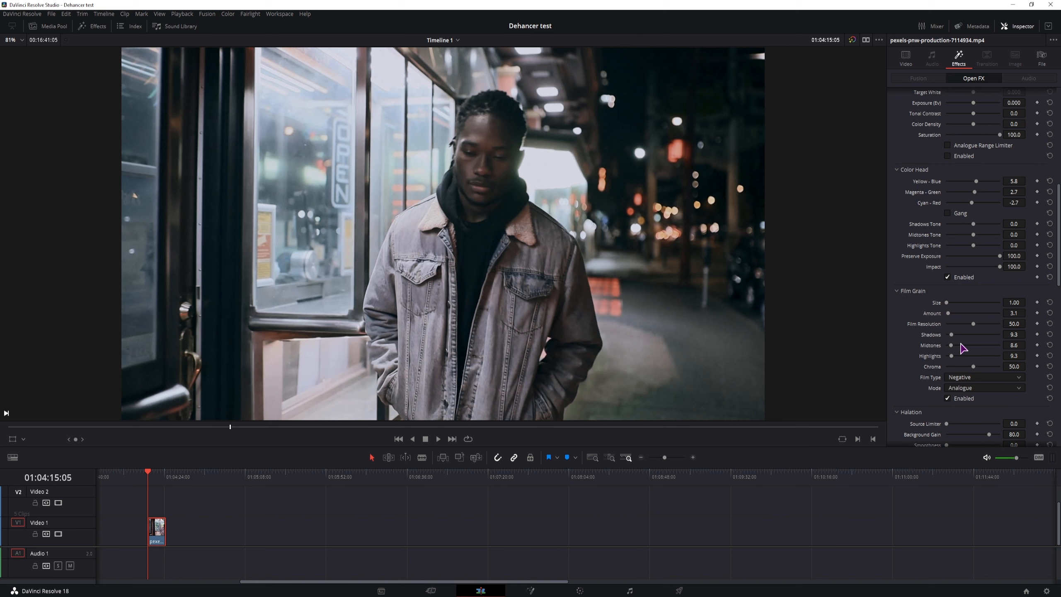
# Step: Raise the film grain size to 12.00 and its shadows, midtones and highlights to 100, and set chroma to 32.5
pyautogui.moveTo(947, 302); pyautogui.dragTo(1000, 303)
pyautogui.moveTo(953, 336); pyautogui.dragTo(1001, 365)
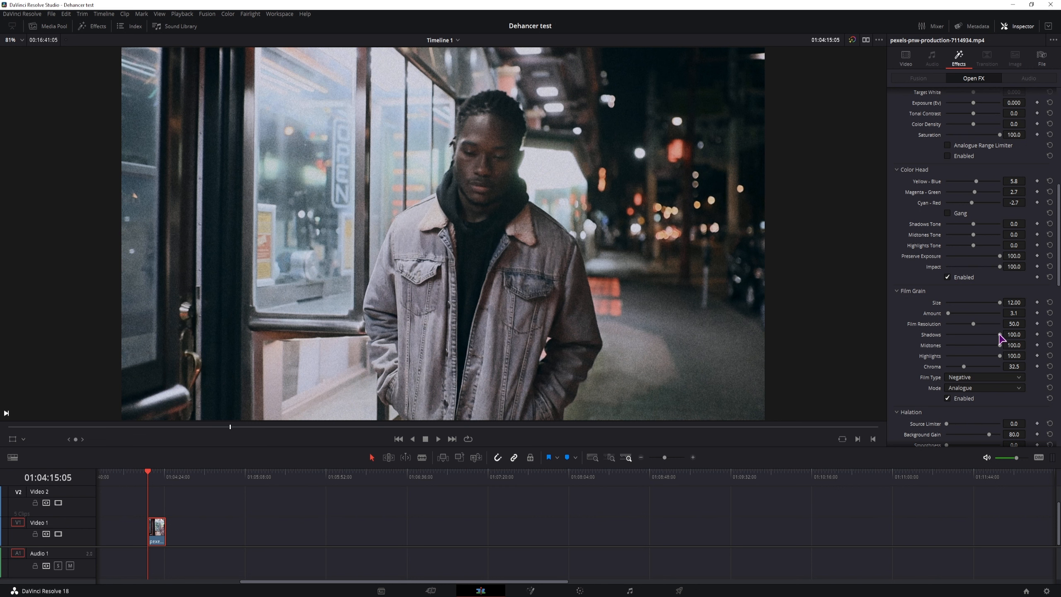
pyautogui.moveTo(999, 335); pyautogui.dragTo(1017, 361)
# Step: Search the effects library for grain, clear the search and close the library
pyautogui.click(96, 26)
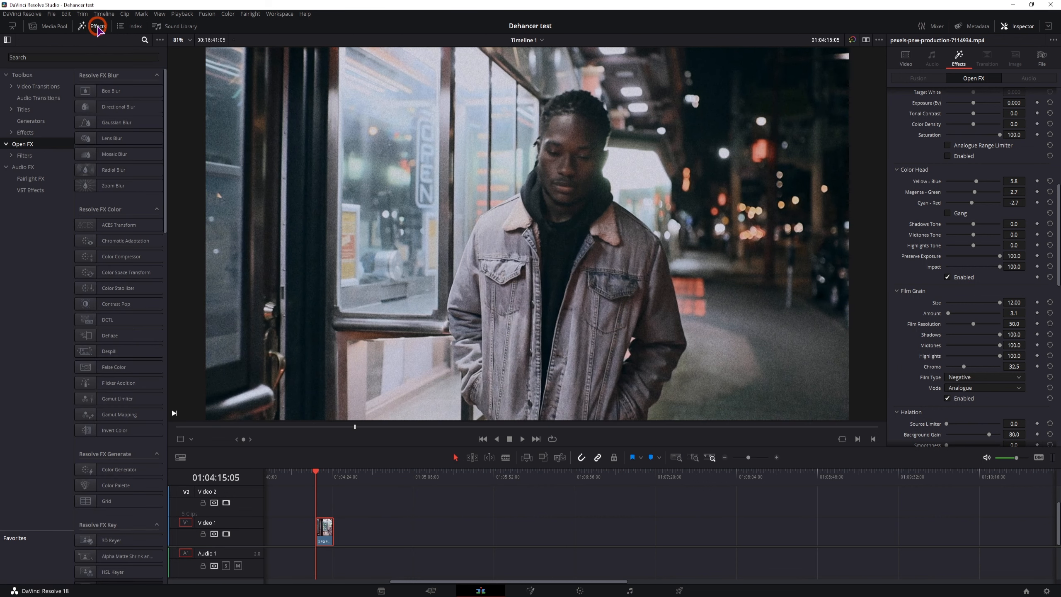
pyautogui.click(51, 58)
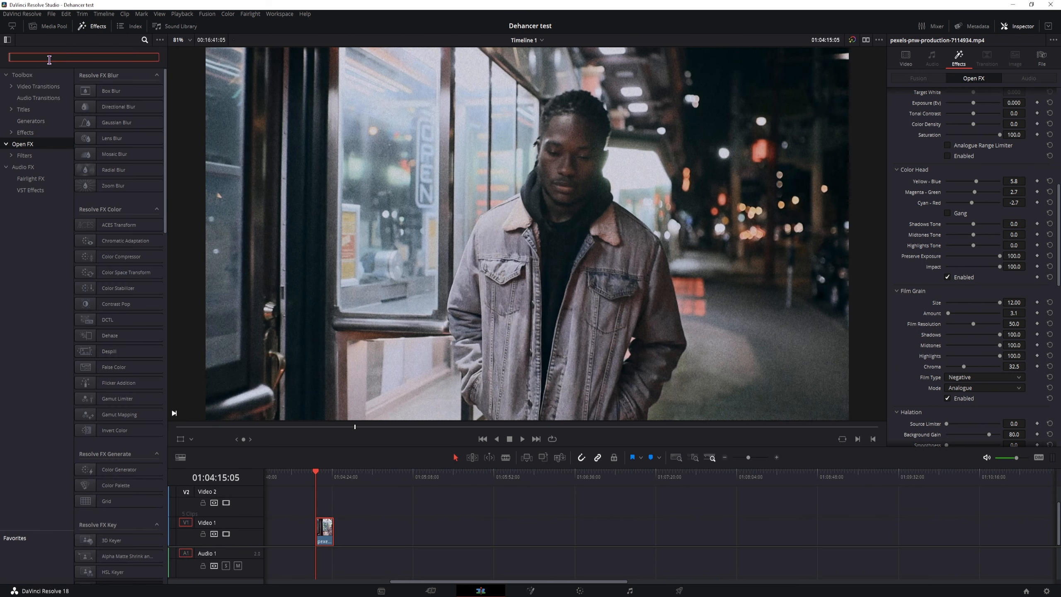
pyautogui.write('grain')
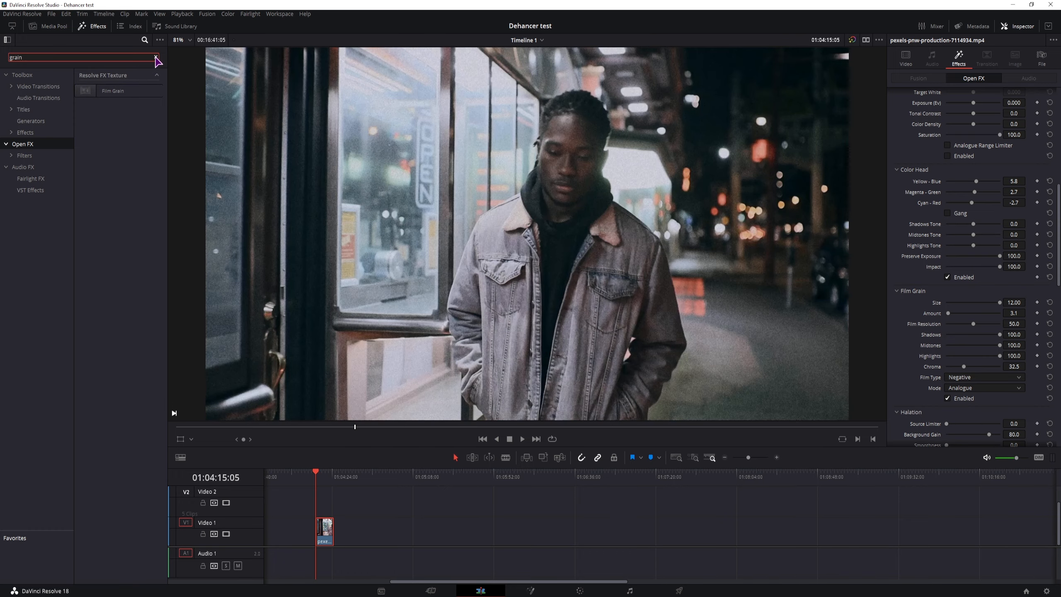
pyautogui.click(155, 57)
pyautogui.click(97, 27)
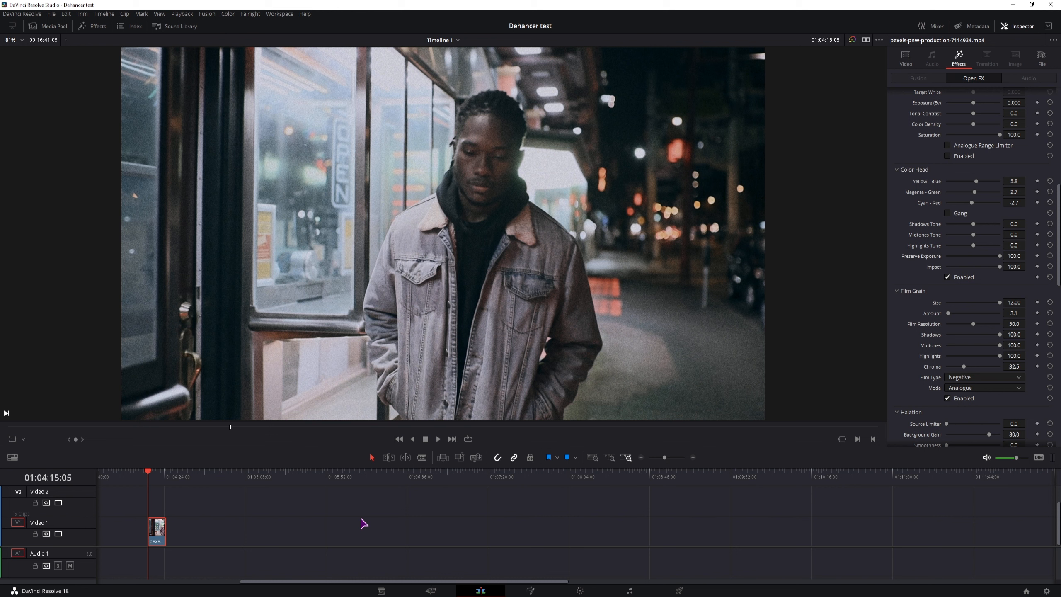
# Step: Try the Positive film type and the Digital (experimental) grain mode, returning them to Negative and Analogue
pyautogui.click(974, 378)
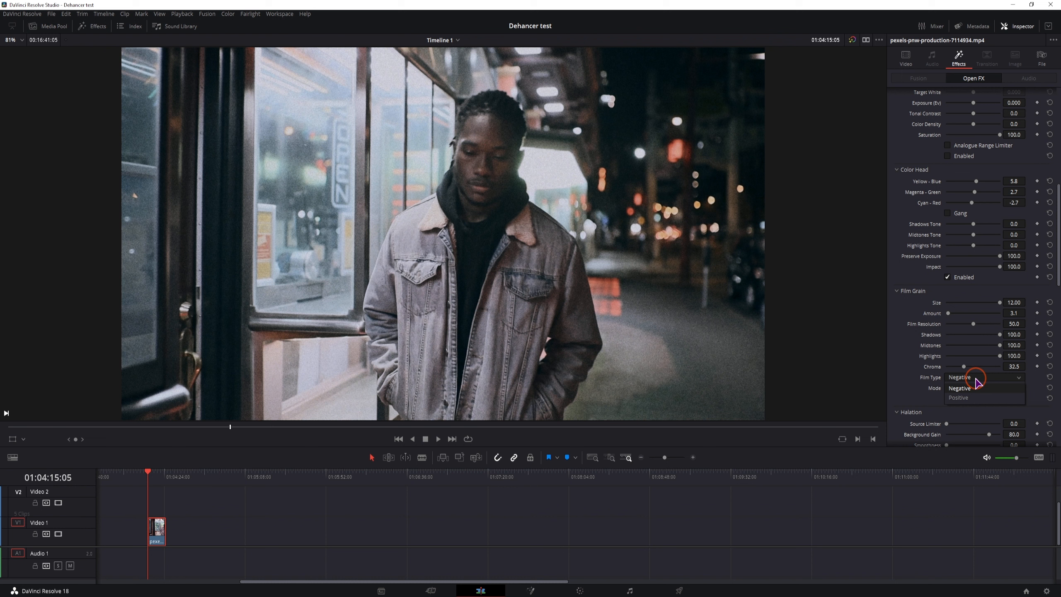
pyautogui.click(973, 399)
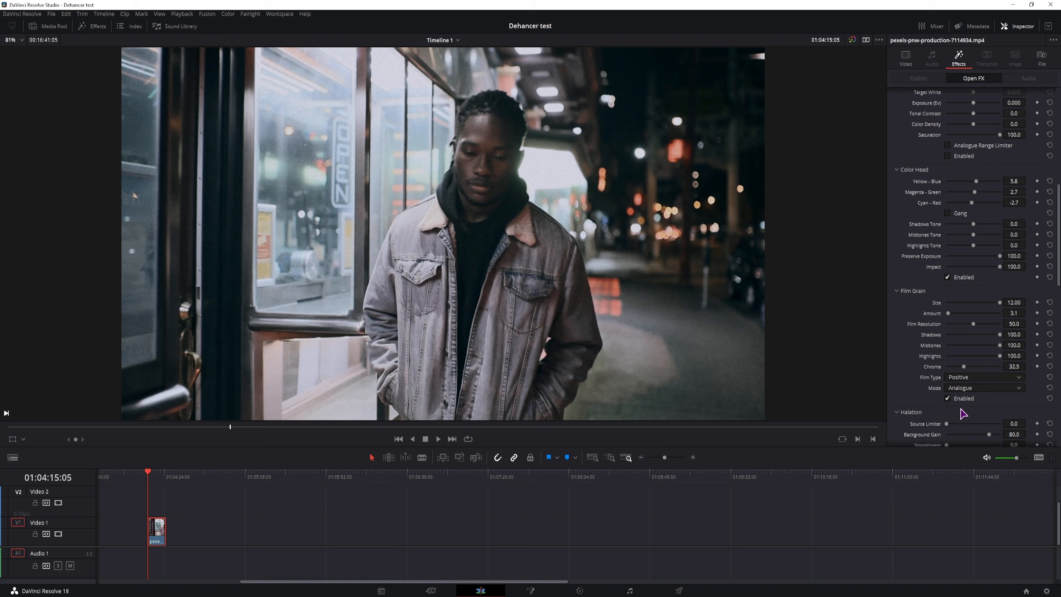
pyautogui.click(968, 377)
pyautogui.click(959, 388)
pyautogui.click(970, 391)
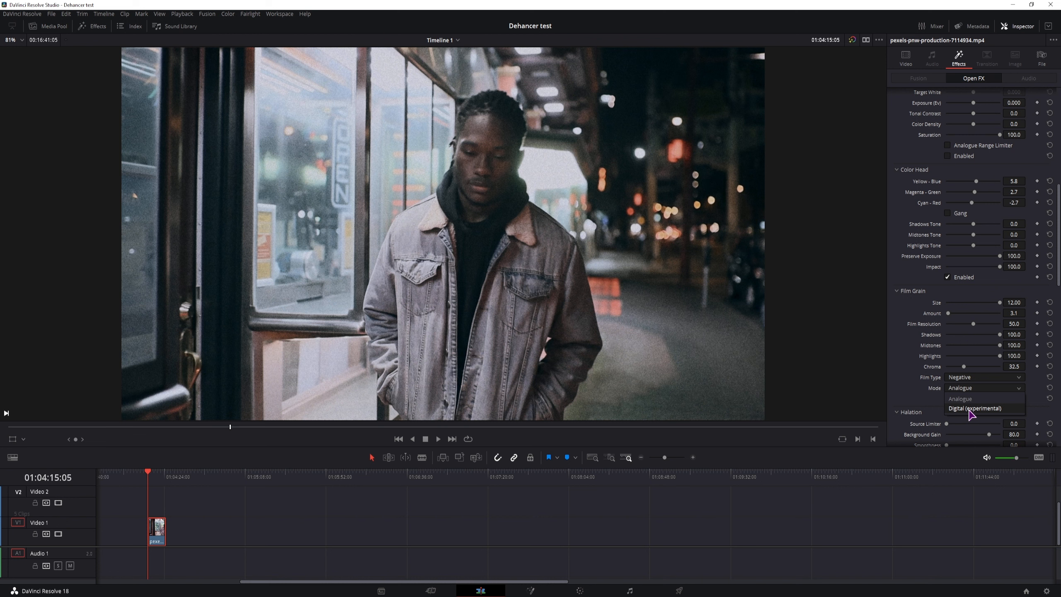
pyautogui.click(970, 409)
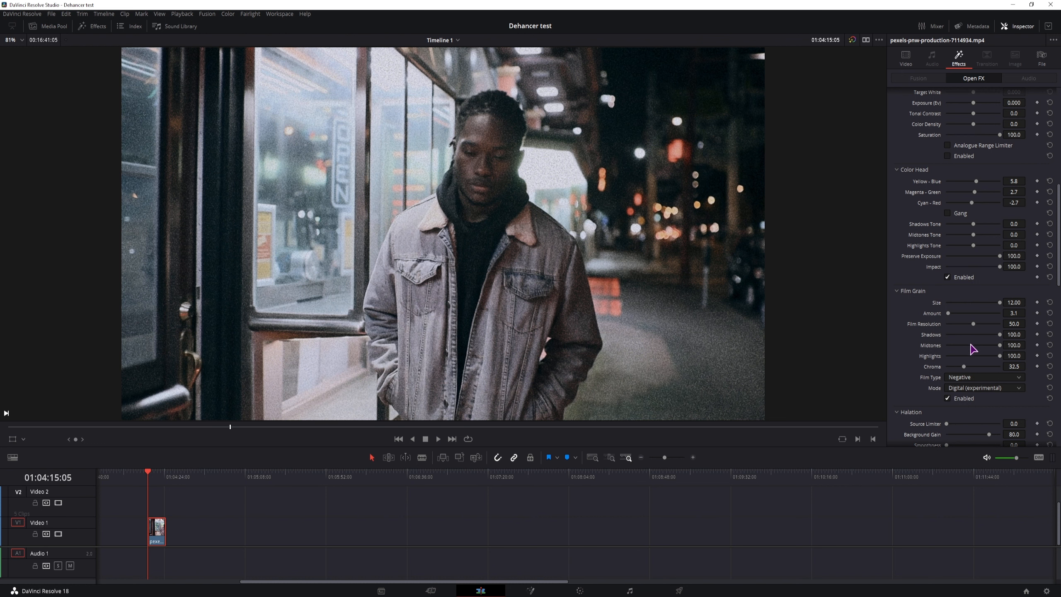
# Step: Enable Halation with its mask mode on, and raise its amplify and impact to 100
pyautogui.scroll(-3, 965, 390)
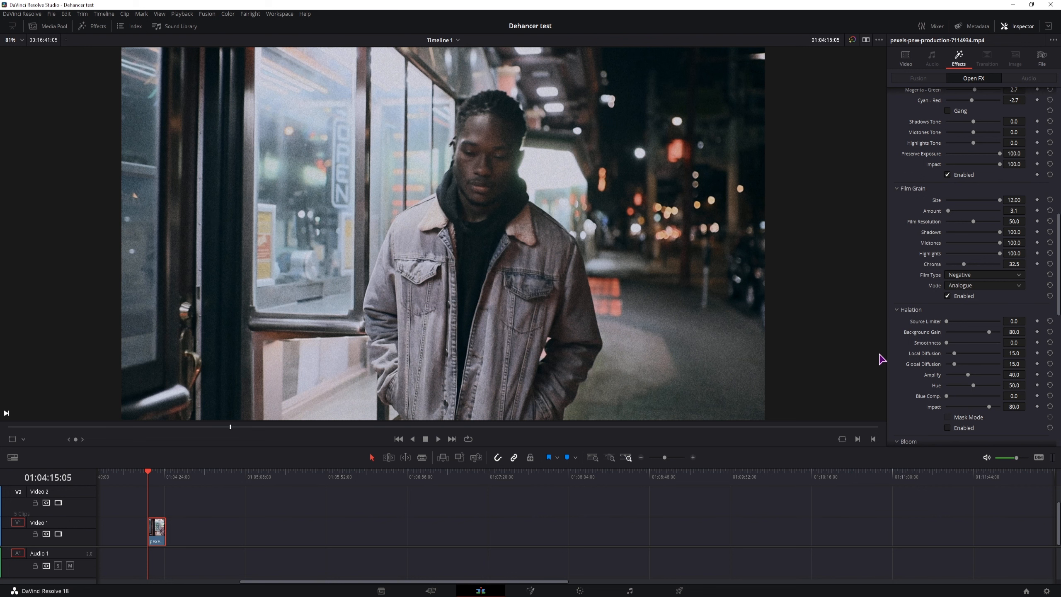
pyautogui.click(947, 429)
pyautogui.click(947, 417)
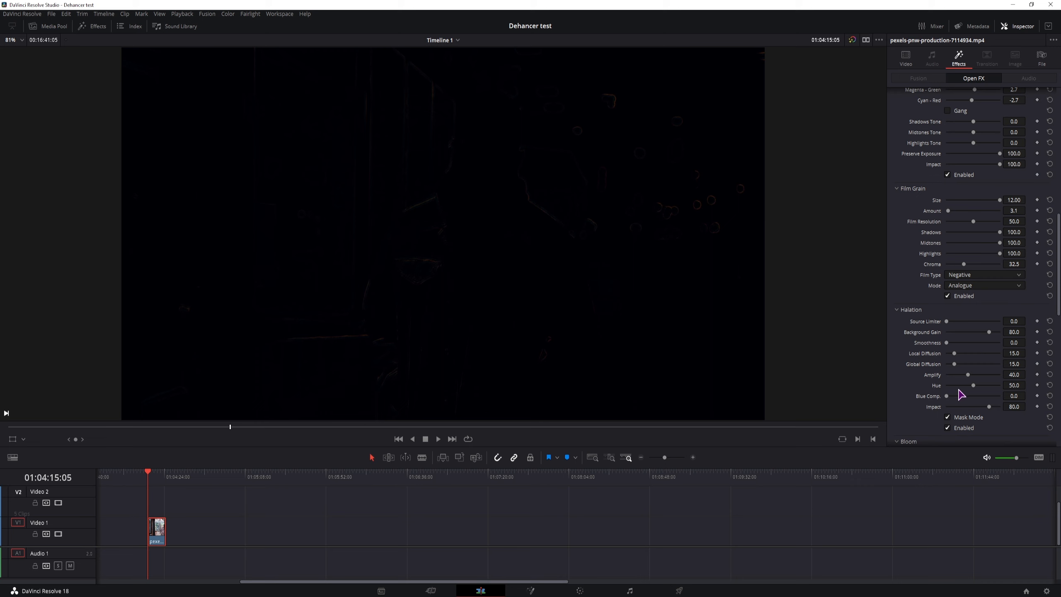
pyautogui.moveTo(968, 375); pyautogui.dragTo(1018, 404)
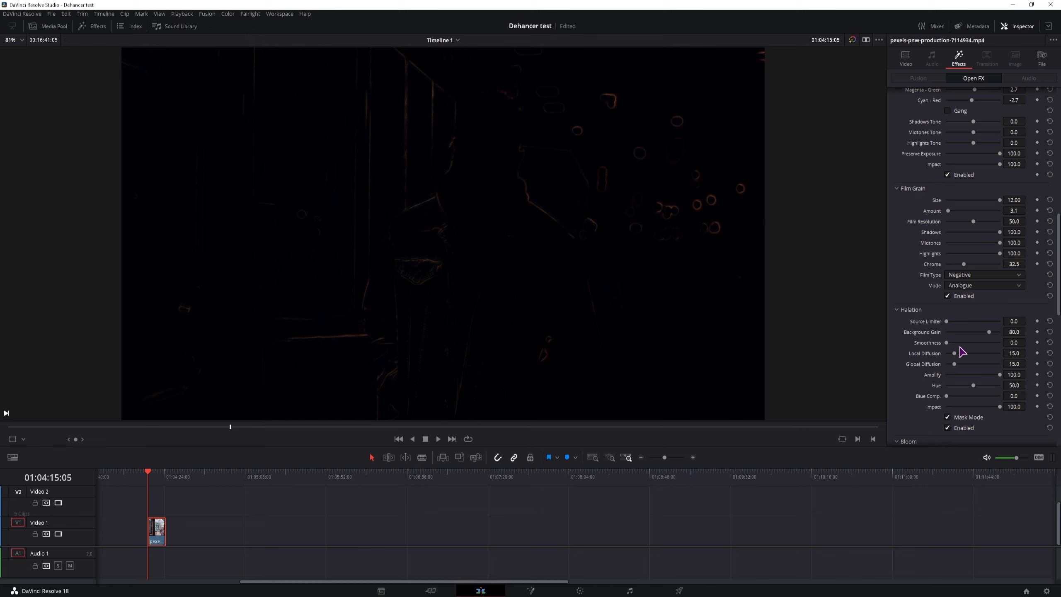
# Step: Set the halation background gain to 100, local diffusion to 8.6 and global diffusion to 15.5, and leave mask mode
pyautogui.moveTo(991, 334); pyautogui.dragTo(1013, 333)
pyautogui.moveTo(956, 355)
pyautogui.mouseDown()
pyautogui.moveTo(989, 358)
pyautogui.moveTo(956, 361)
pyautogui.moveTo(971, 362)
pyautogui.mouseUp()
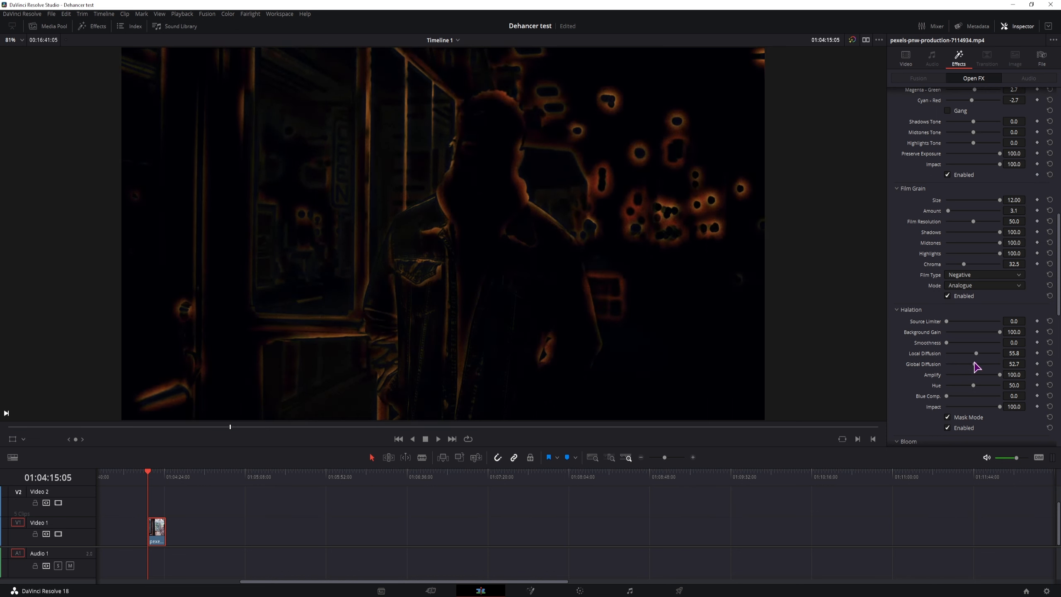
pyautogui.moveTo(978, 363); pyautogui.dragTo(952, 363)
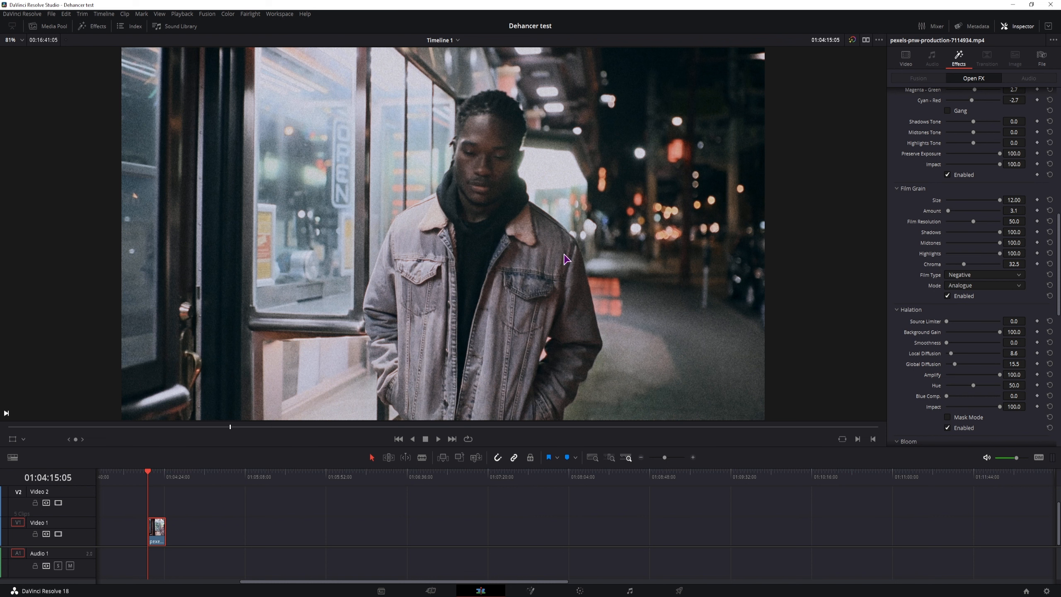
# Step: Raise the halation local diffusion to 32.5 with the mask displayed, and turn the mask back off
pyautogui.click(948, 416)
pyautogui.moveTo(951, 353); pyautogui.dragTo(963, 353)
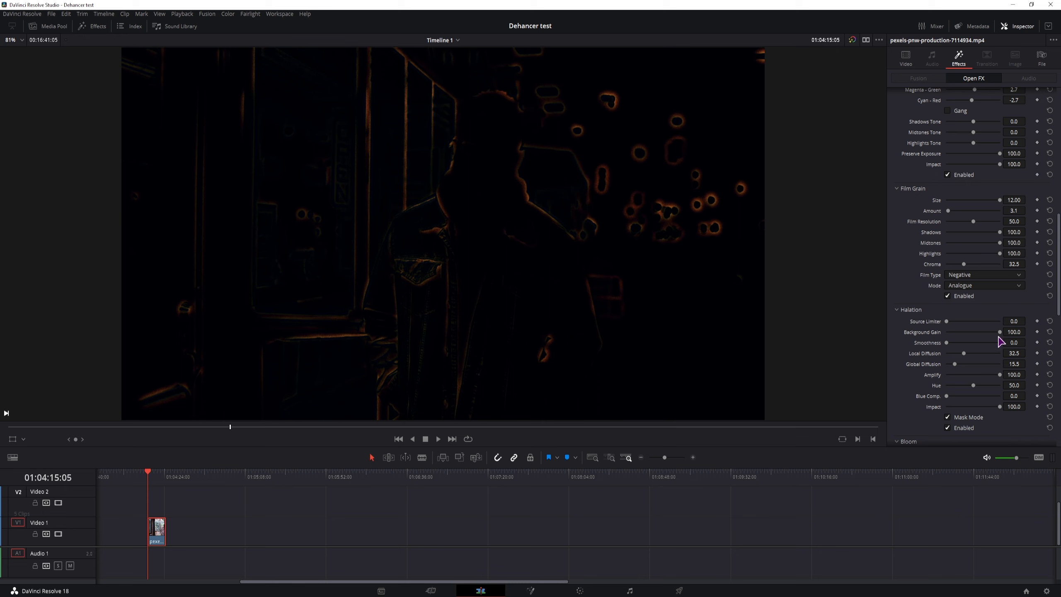
pyautogui.click(947, 416)
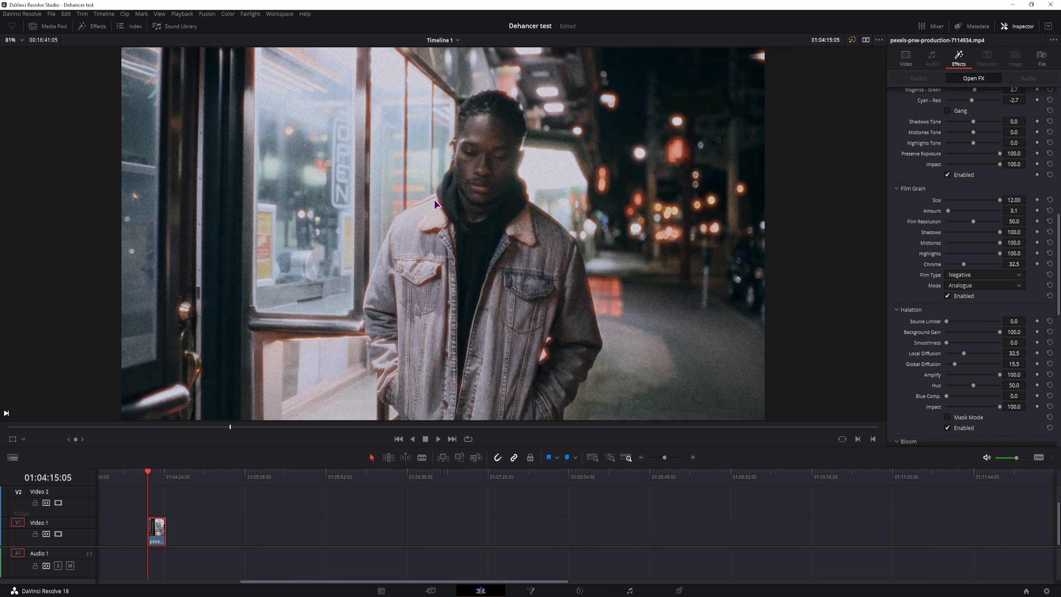
# Step: Compare the picture with halation off and on, and reduce its background gain to 58.9, amplify to 47.3 and impact to 64.3
pyautogui.click(947, 428)
pyautogui.click(947, 428)
pyautogui.click(947, 428)
pyautogui.click(947, 428)
pyautogui.moveTo(999, 332); pyautogui.dragTo(976, 334)
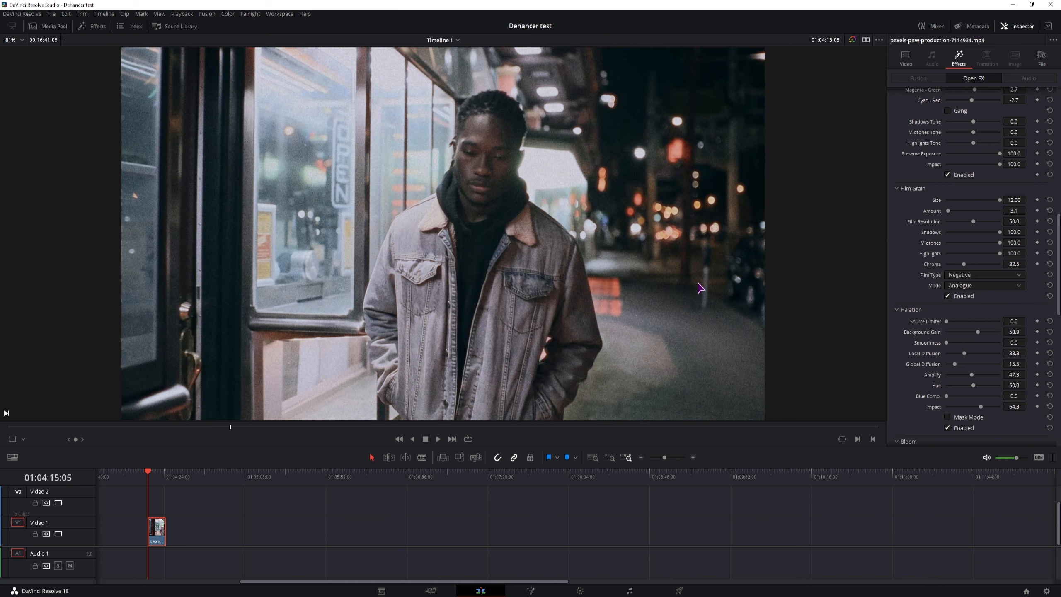
# Step: Enable Bloom and, with its mask displayed, lower amplify to 14.8 and impact to 39.5, and return to the normal picture
pyautogui.scroll(-5, 1023, 301)
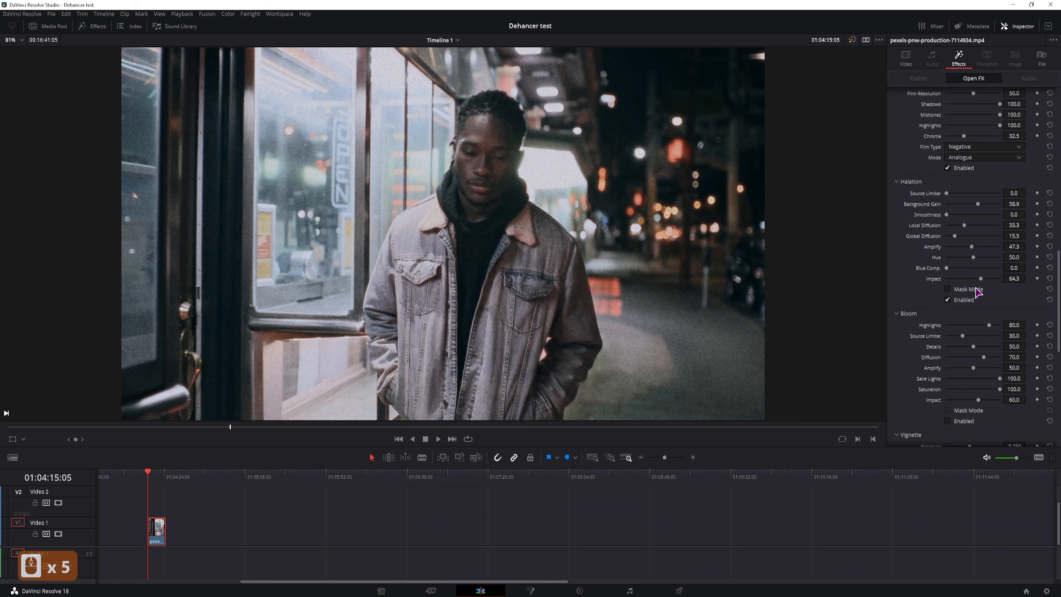
pyautogui.scroll(-1, 961, 316)
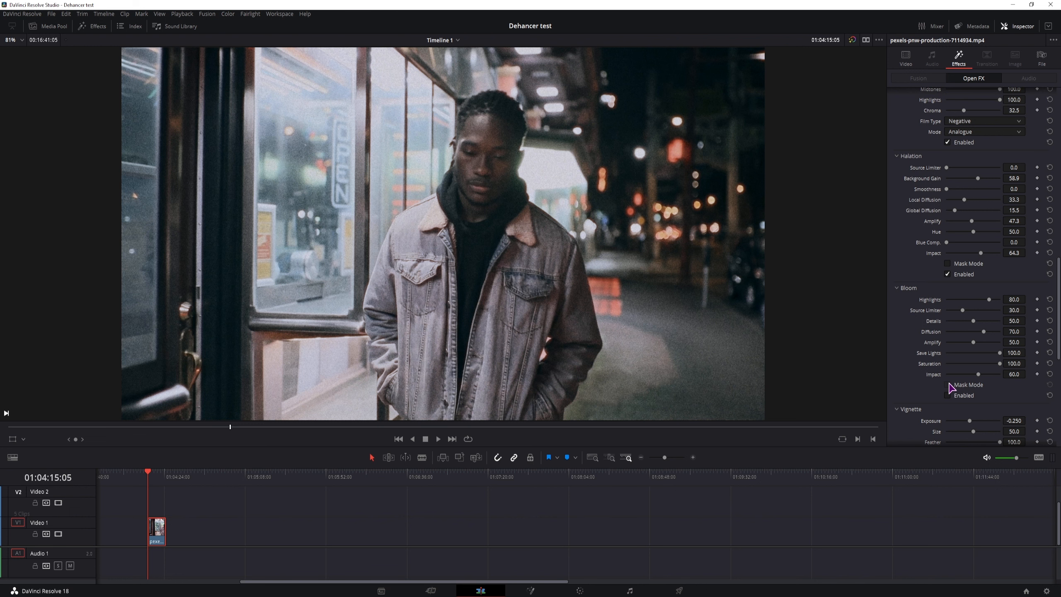
pyautogui.click(947, 395)
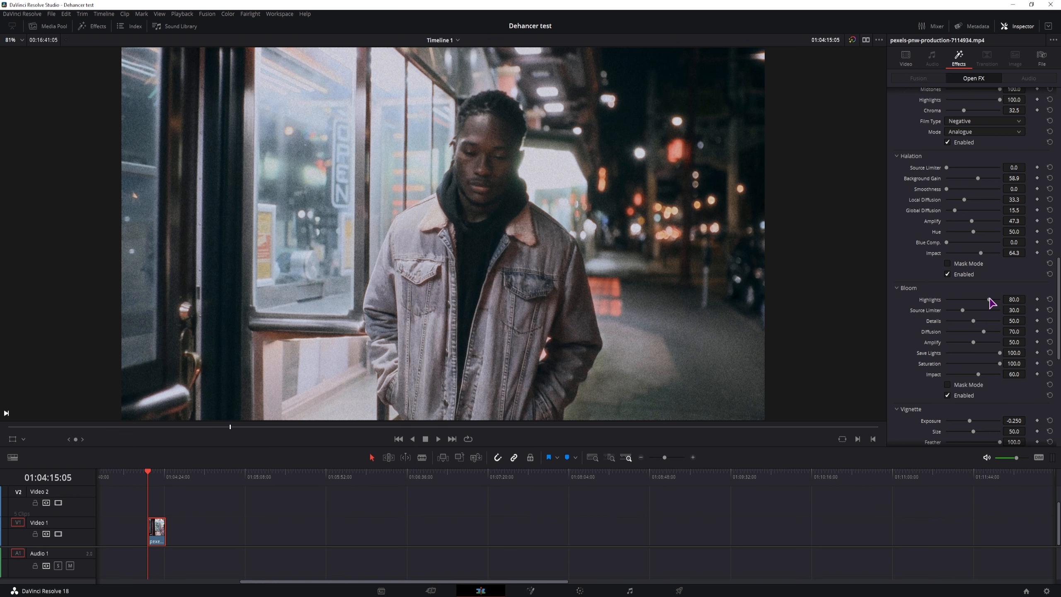
pyautogui.click(947, 385)
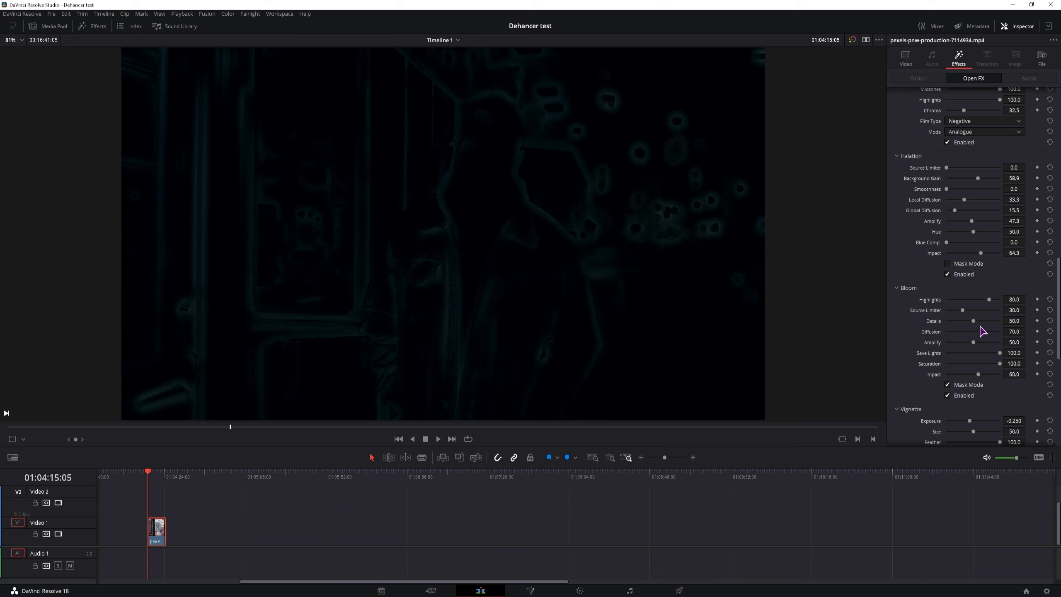
pyautogui.moveTo(973, 342); pyautogui.dragTo(954, 343)
pyautogui.moveTo(1001, 357); pyautogui.dragTo(967, 374)
pyautogui.click(947, 385)
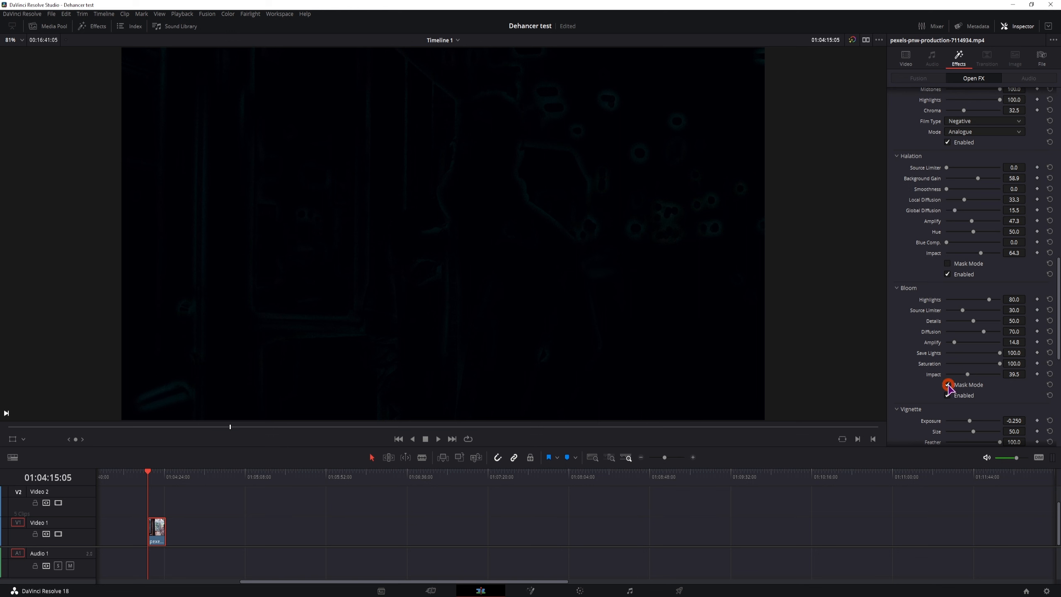
pyautogui.click(947, 395)
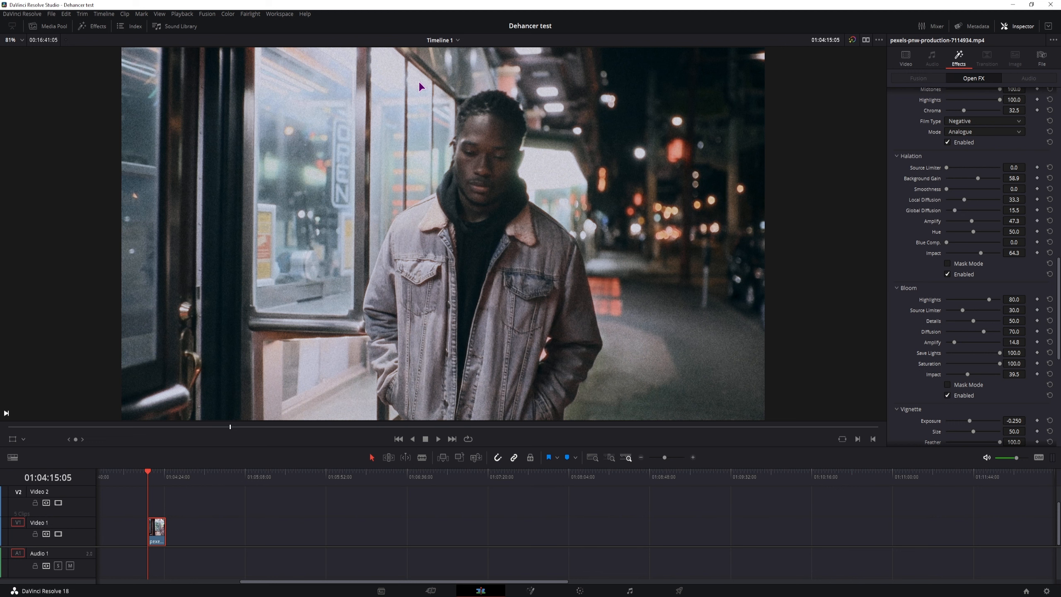
pyautogui.scroll(-2, 995, 369)
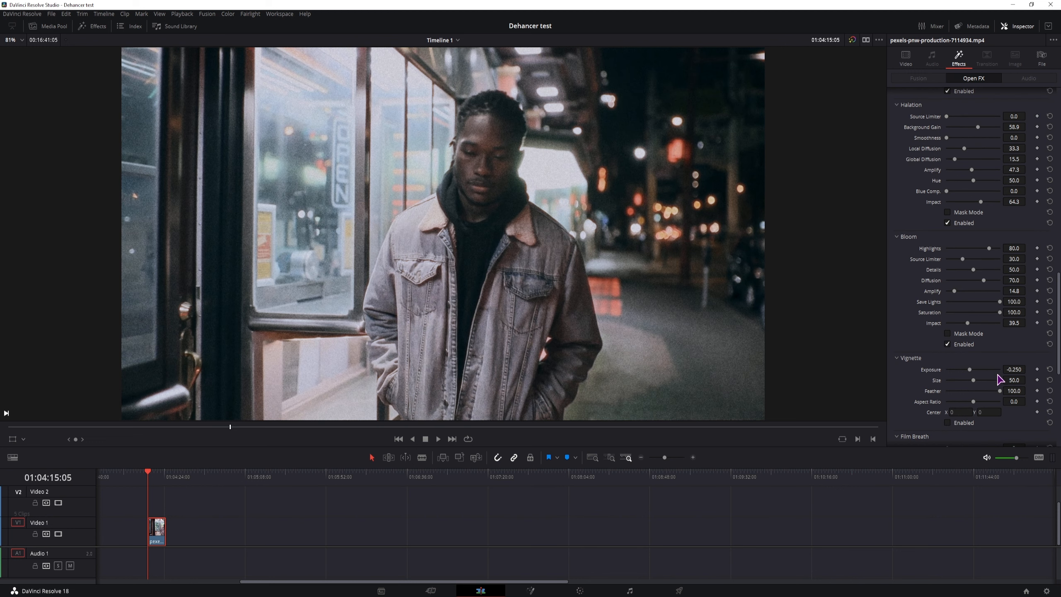
# Step: Enable Vignette and set its size to 34.9 and feather to 0
pyautogui.click(947, 422)
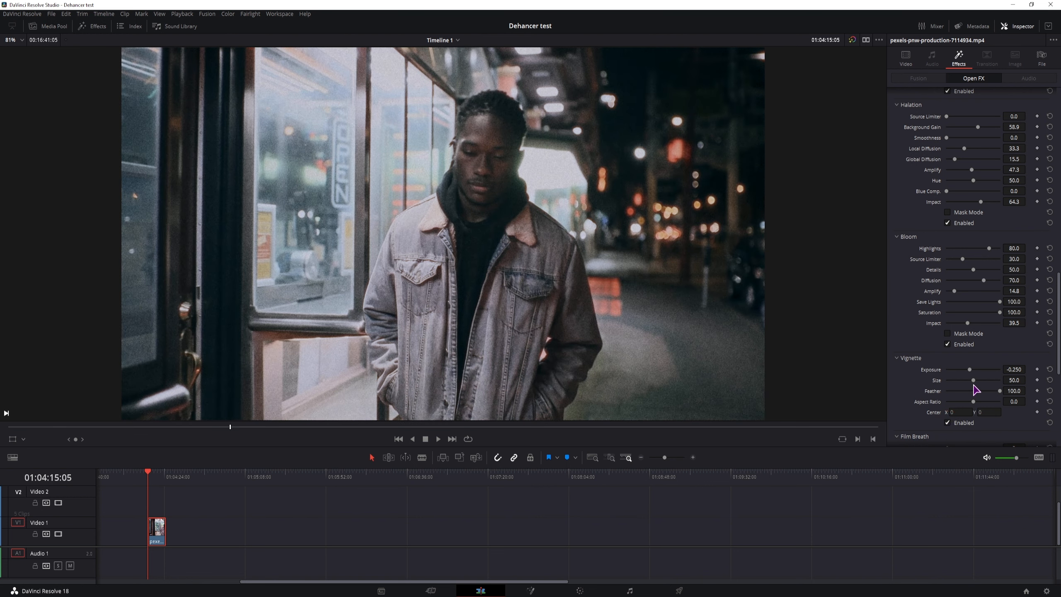
pyautogui.moveTo(973, 381); pyautogui.dragTo(916, 397)
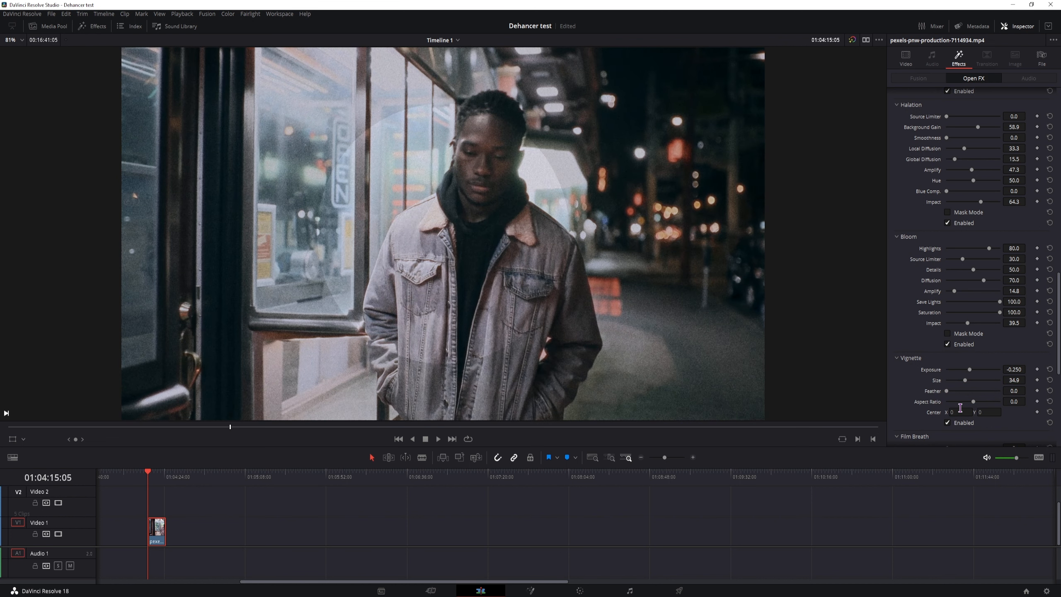
# Step: Try the vignette centre at X -1 and at X 1
pyautogui.click(959, 413)
pyautogui.write('-1')
pyautogui.press('Return')
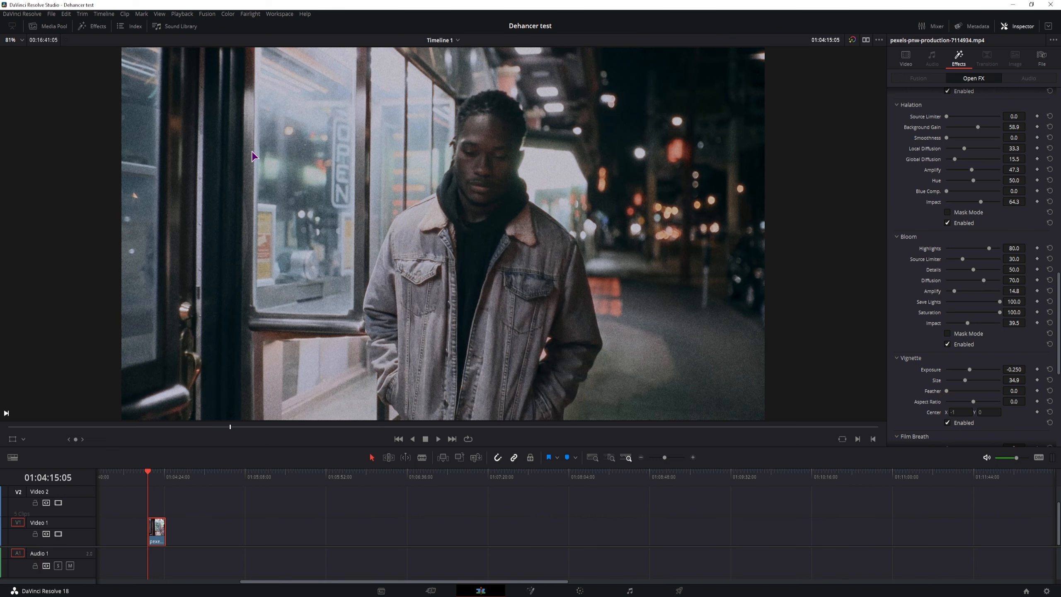
pyautogui.moveTo(958, 413); pyautogui.dragTo(932, 414)
pyautogui.write('1')
pyautogui.click(911, 420)
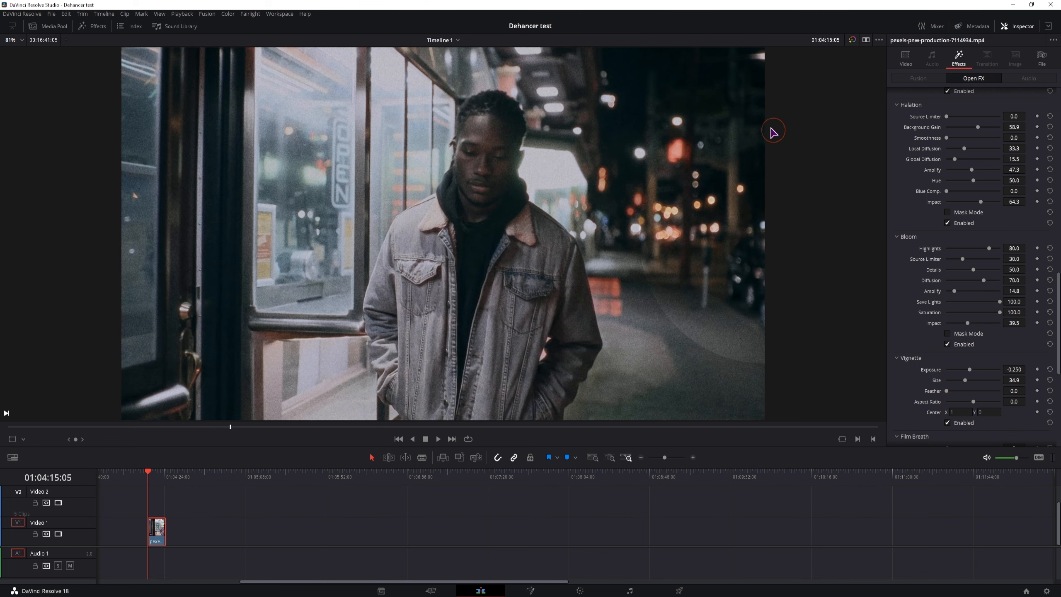
# Step: Try the vignette centre at Y 1 and at Y -1
pyautogui.moveTo(995, 411); pyautogui.dragTo(981, 411)
pyautogui.write('1')
pyautogui.press('Return')
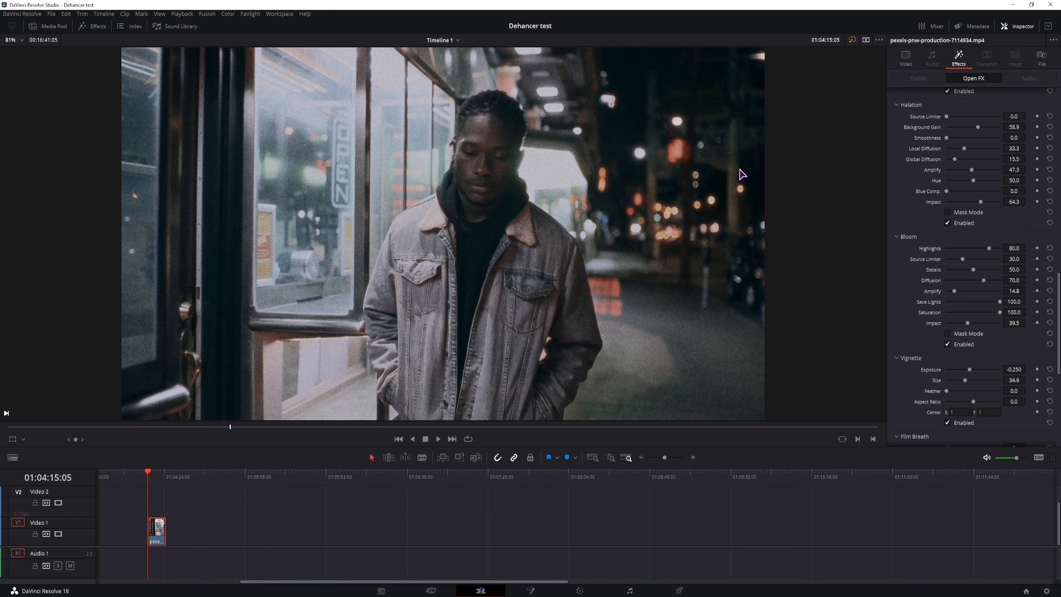
pyautogui.click(988, 412)
pyautogui.write('-')
pyautogui.click(780, 388)
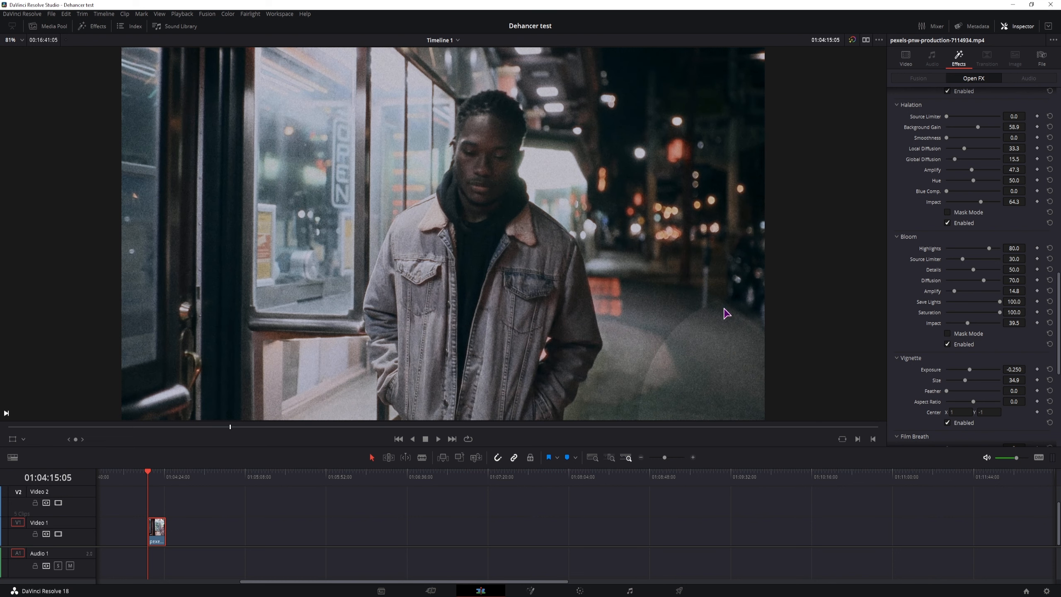
# Step: Reset the vignette centre to 0, 0 and set its exposure to -1.256, size to 82.9 and feather to 14.8
pyautogui.click(959, 412)
pyautogui.write('0')
pyautogui.doubleClick(992, 413)
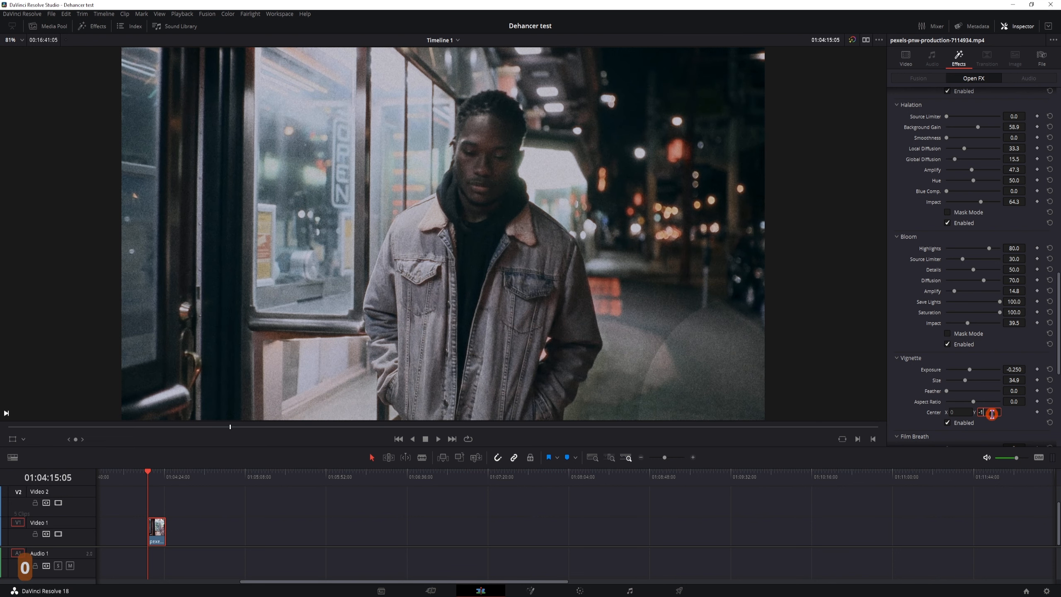
pyautogui.write('0')
pyautogui.moveTo(982, 412); pyautogui.dragTo(967, 417)
pyautogui.press('BackSpace')
pyautogui.press('Return')
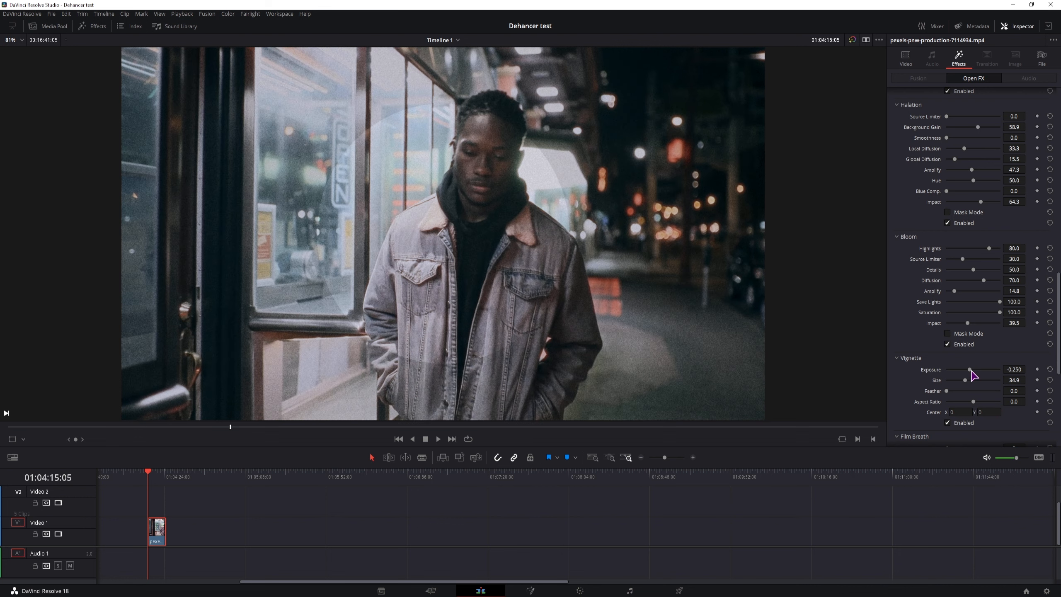
pyautogui.moveTo(969, 369)
pyautogui.mouseDown()
pyautogui.moveTo(988, 370)
pyautogui.moveTo(951, 372)
pyautogui.moveTo(954, 391)
pyautogui.moveTo(984, 382)
pyautogui.mouseUp()
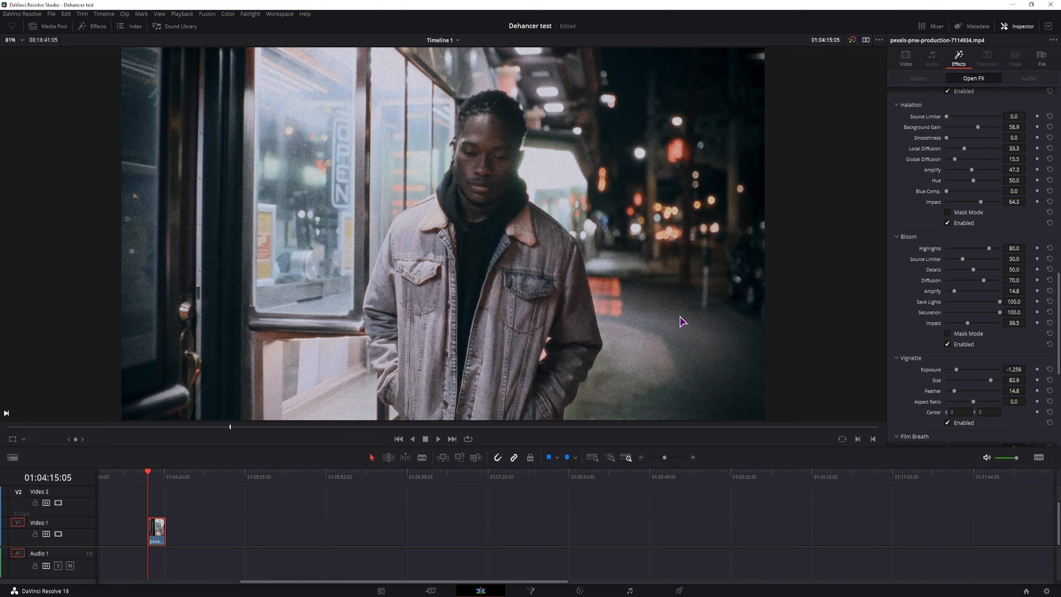
# Step: Enable Gate Weave with its default values and play a short part of the clip
pyautogui.scroll(-5, 984, 359)
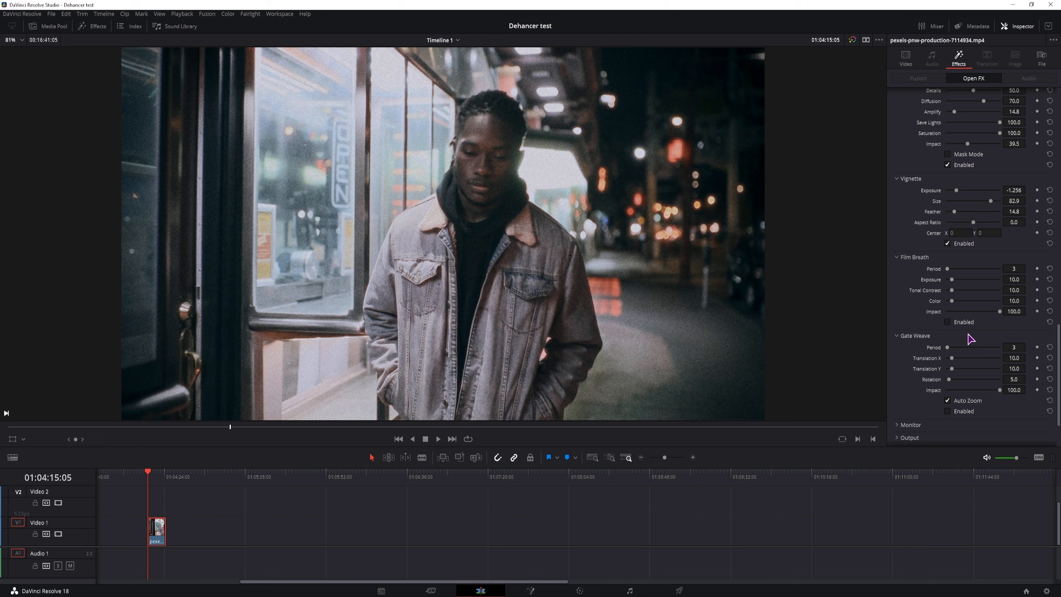
pyautogui.click(947, 411)
pyautogui.press('space')
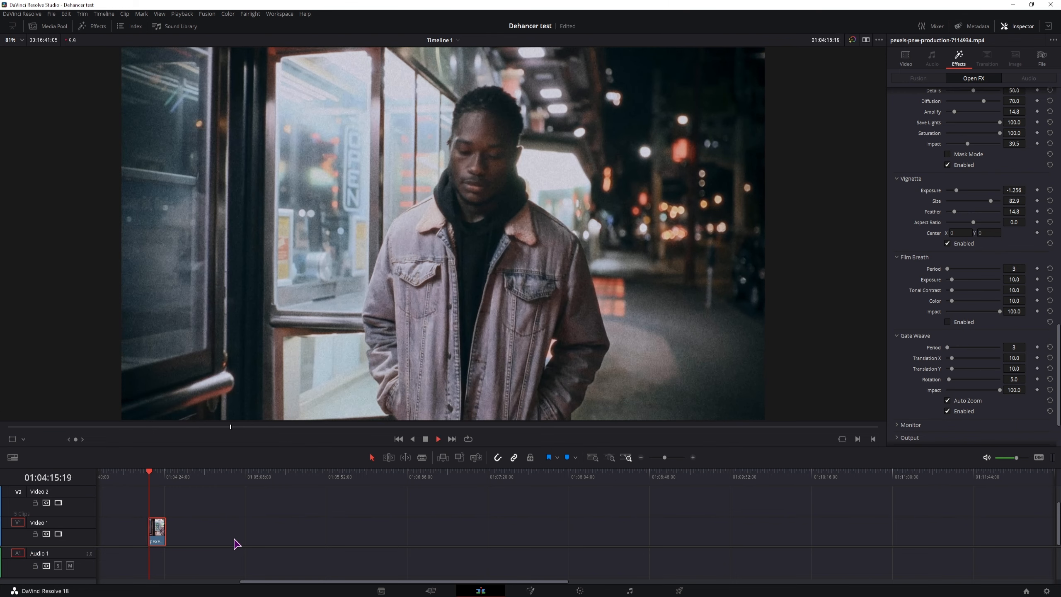
pyautogui.press('space')
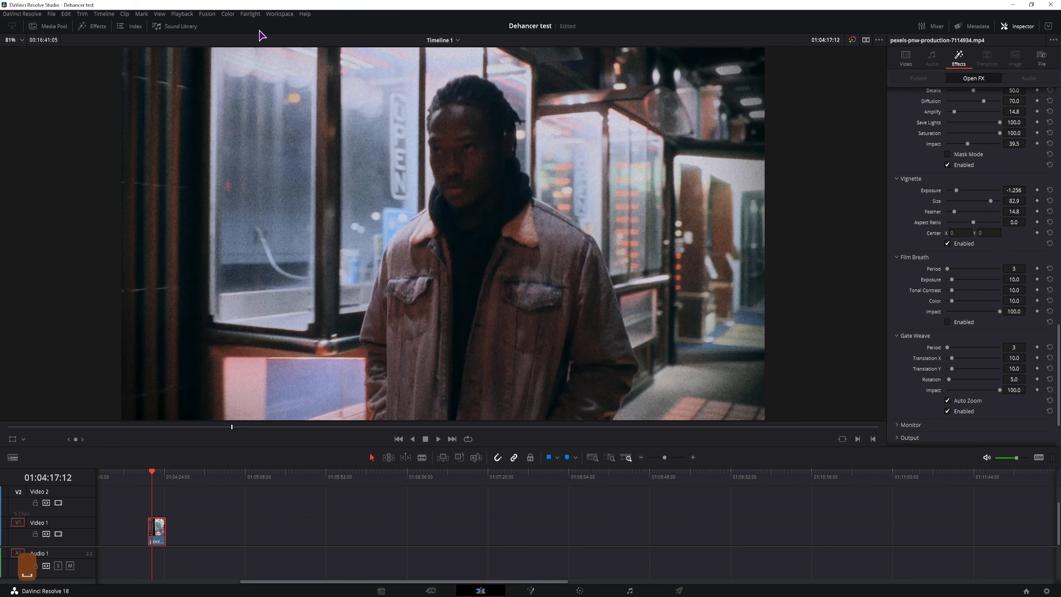
# Step: Set the timeline proxy resolution to Half for smoother playback
pyautogui.click(181, 13)
pyautogui.moveTo(211, 56)
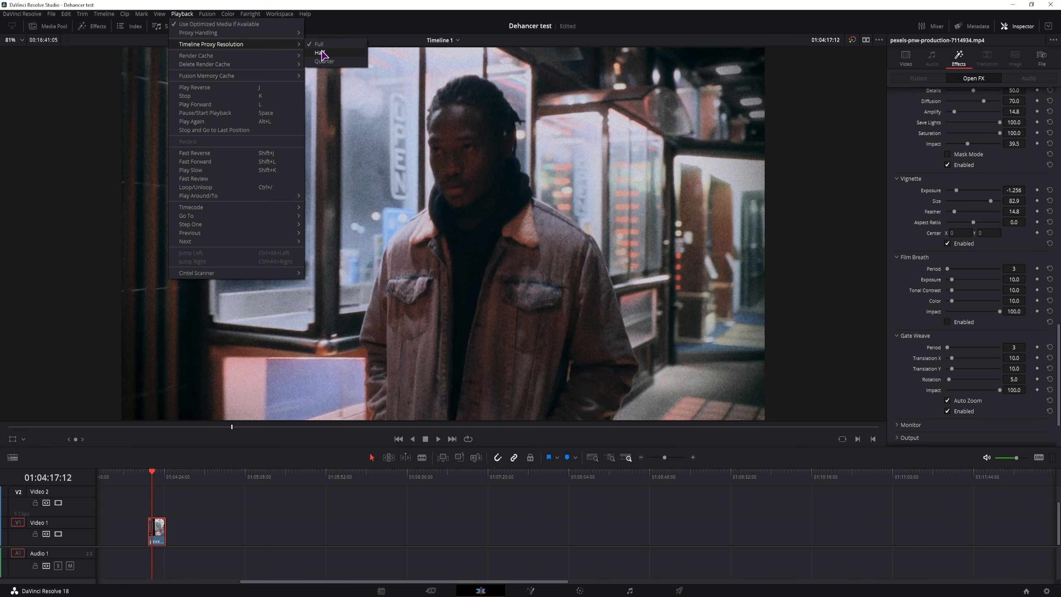
pyautogui.click(172, 430)
# Step: Replay the clip from its start to view the gate weave, and turn Gate Weave off
pyautogui.click(147, 473)
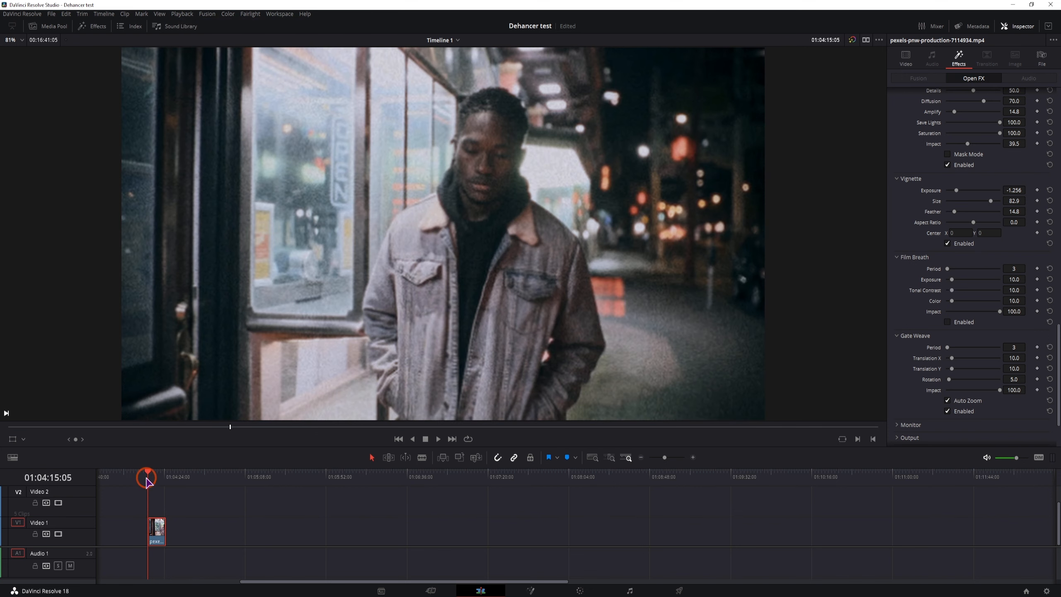
pyautogui.press('space')
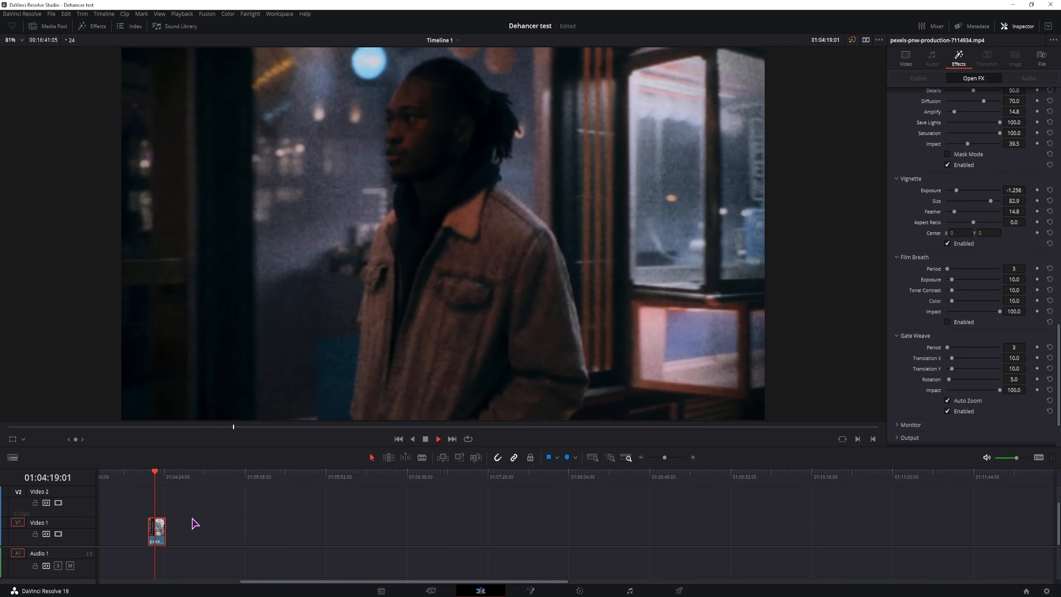
pyautogui.press('space')
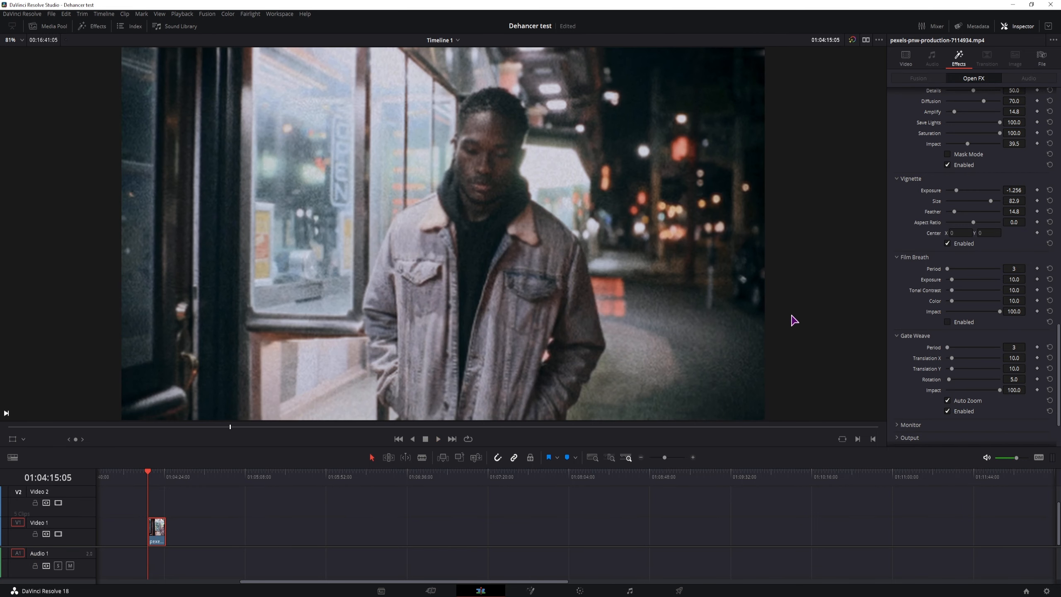
pyautogui.click(947, 411)
# Step: Display the picture in false color (IRE, 16 zones) with the Monitor options, and return to the normal picture
pyautogui.scroll(-3, 949, 417)
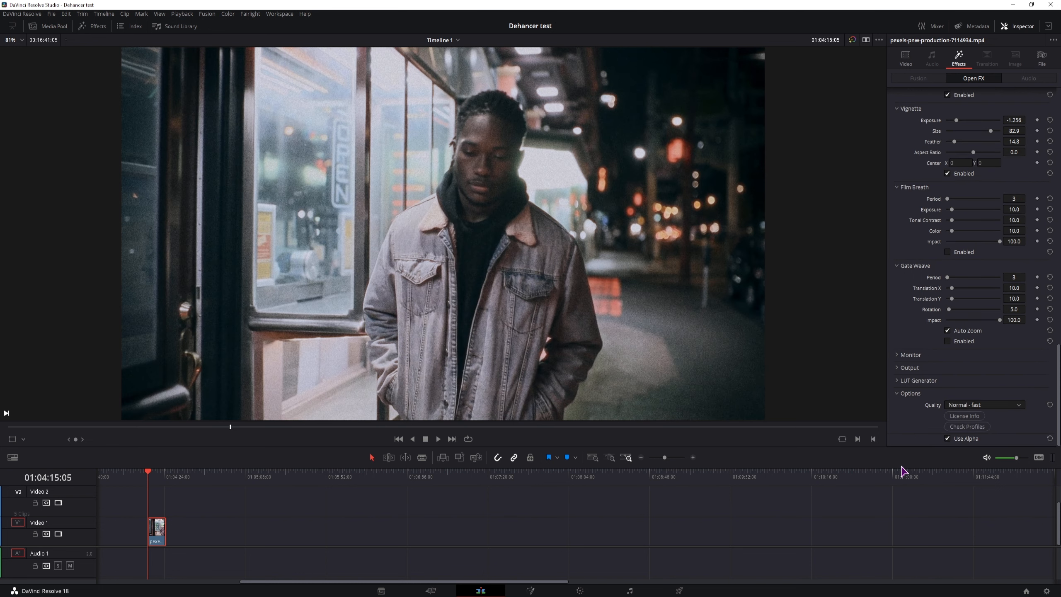
pyautogui.click(897, 355)
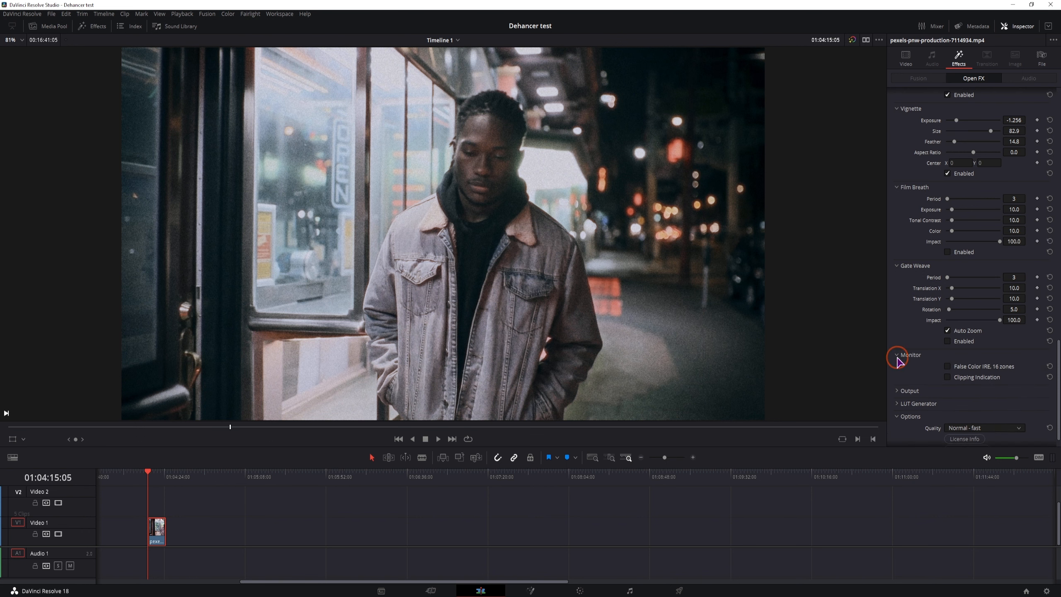
pyautogui.click(947, 366)
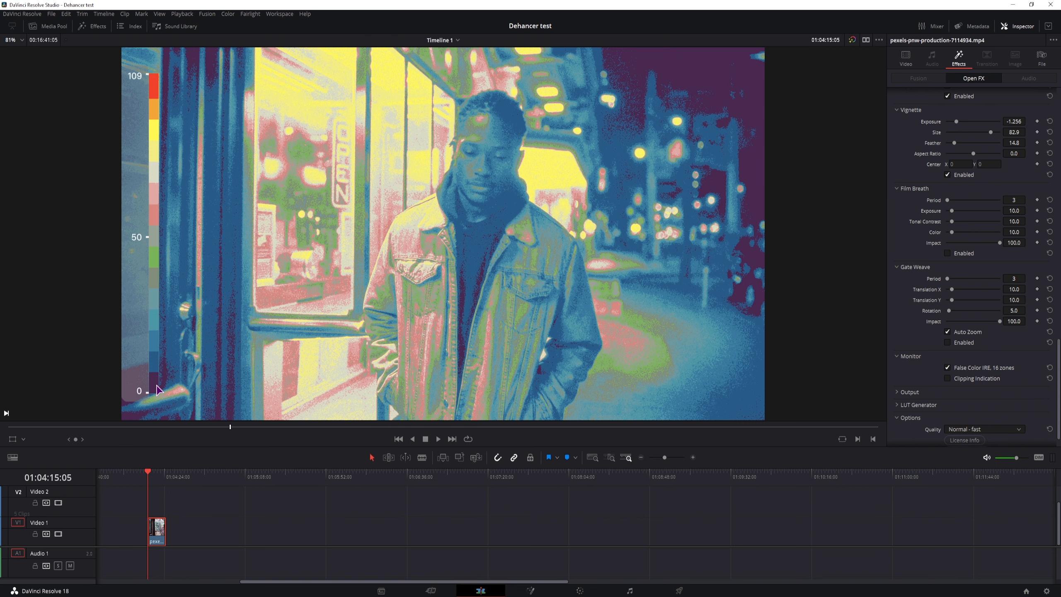
pyautogui.click(897, 356)
# Step: Lower the output total impact to 1.5 for comparison and set it to 50.4
pyautogui.click(896, 369)
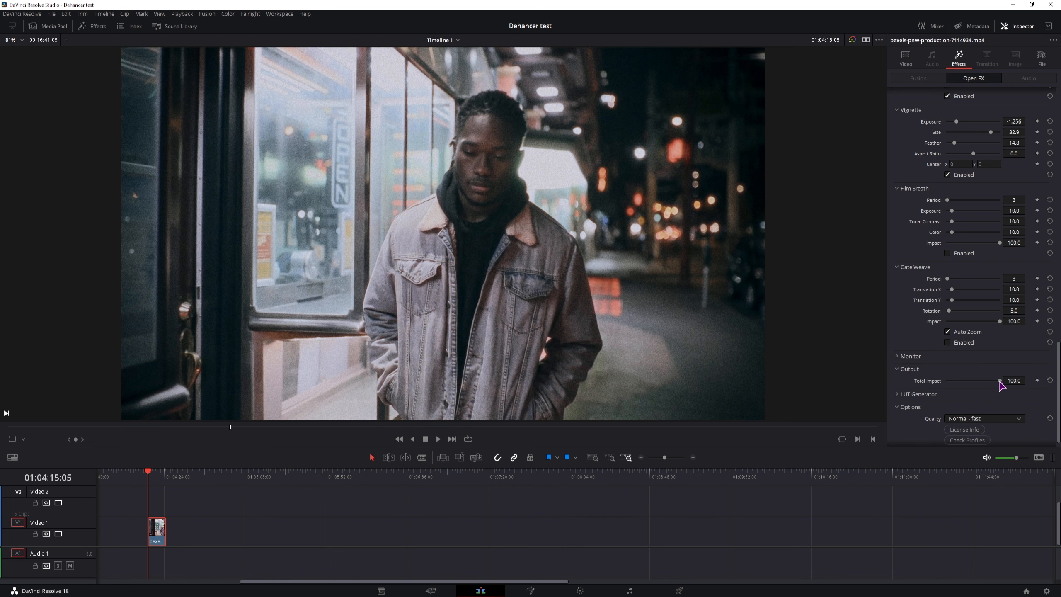
pyautogui.moveTo(999, 380); pyautogui.dragTo(947, 381)
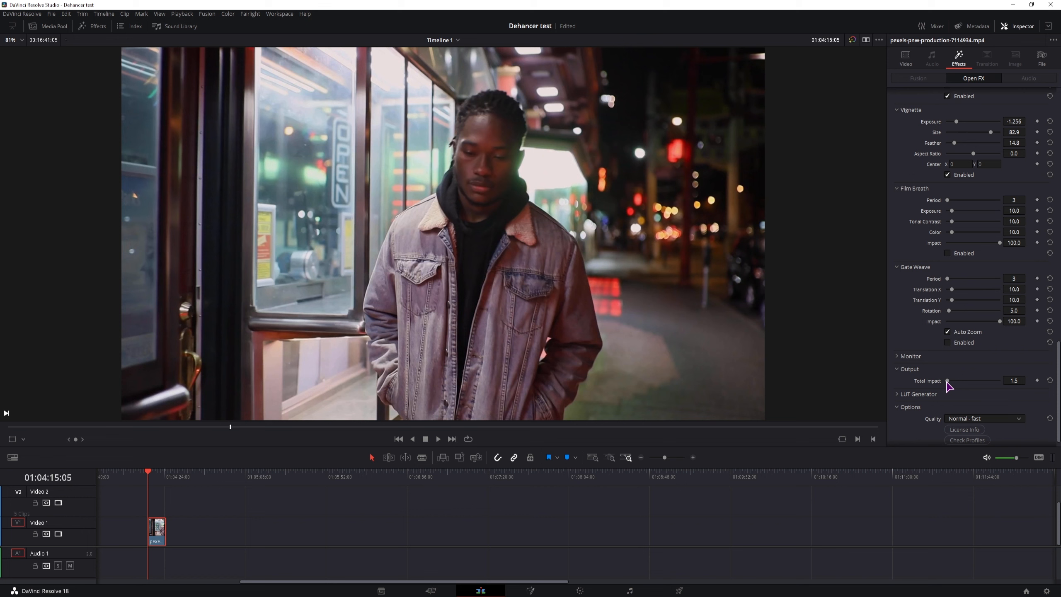
pyautogui.moveTo(947, 381); pyautogui.dragTo(972, 386)
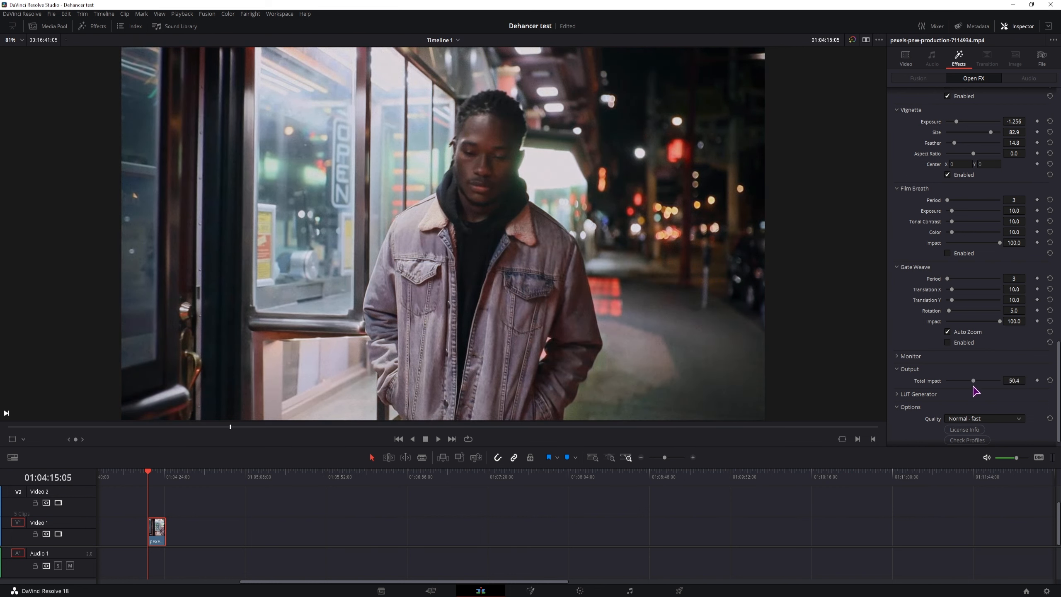
pyautogui.click(896, 368)
# Step: Show the LUT Generator settings and toggle Disable Input Transform
pyautogui.click(898, 383)
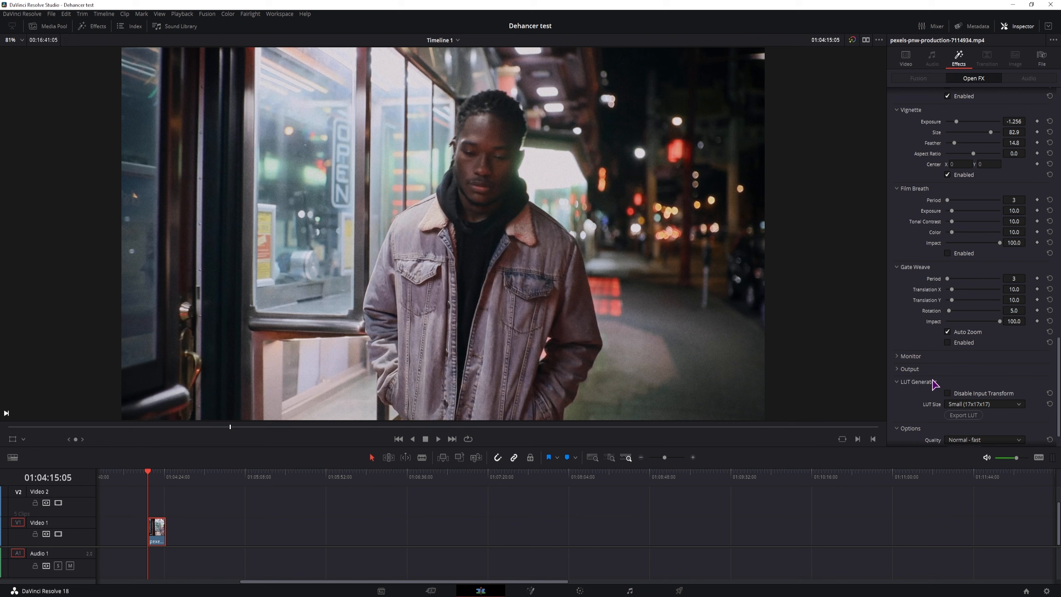
pyautogui.click(947, 394)
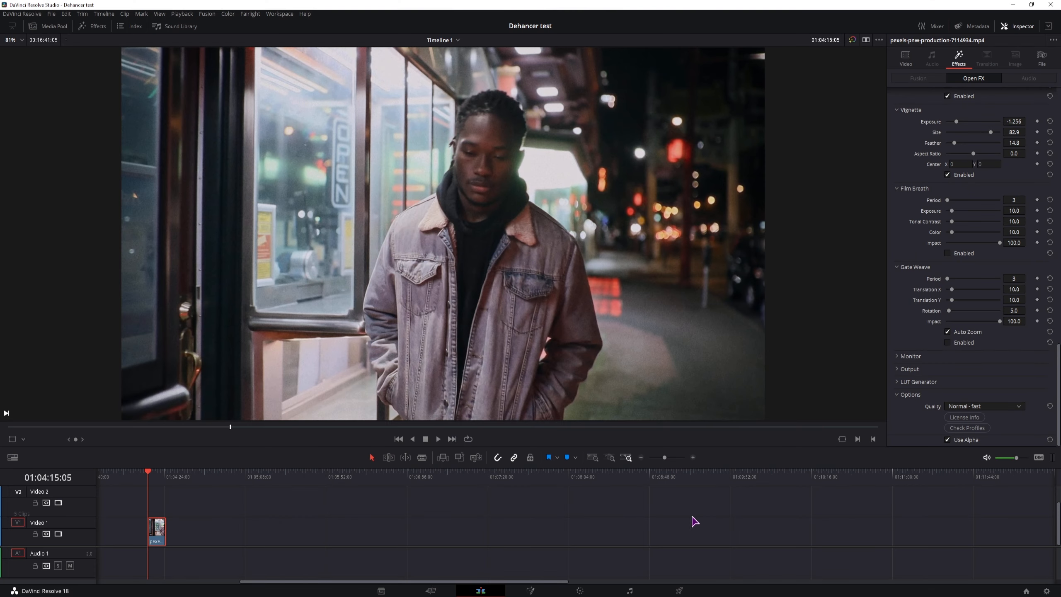
# Step: Request the plugin's license info, and switch to the Dehancer website in the browser to open its Frequently Asked Questions
pyautogui.click(962, 417)
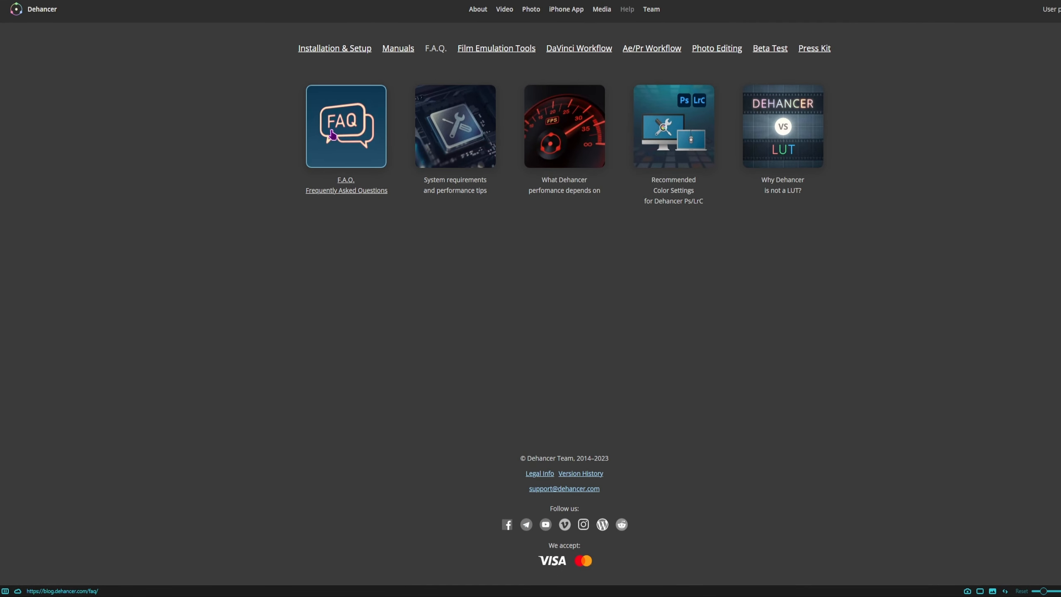
pyautogui.click(332, 135)
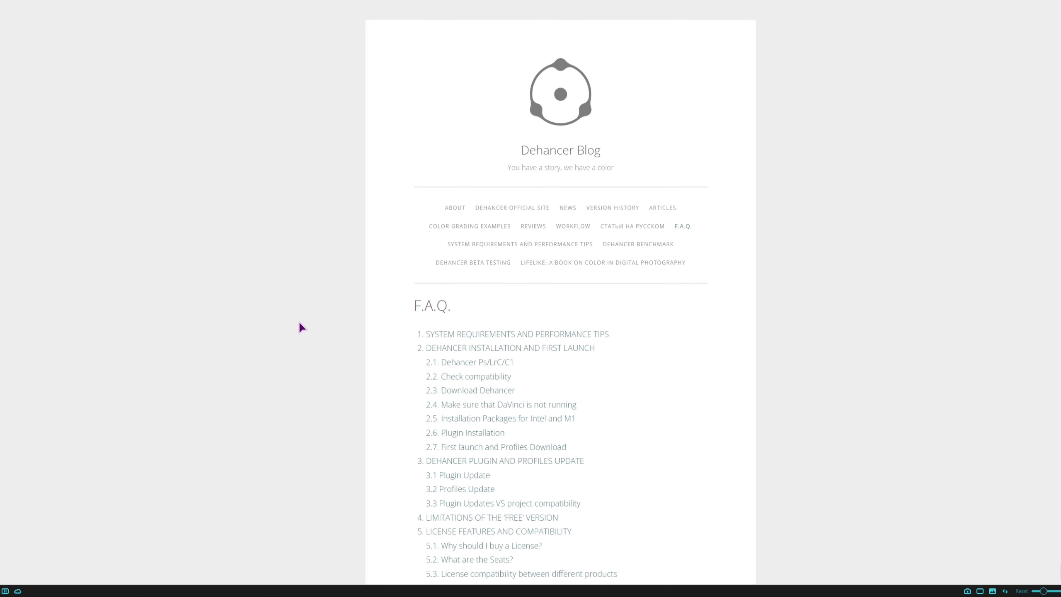